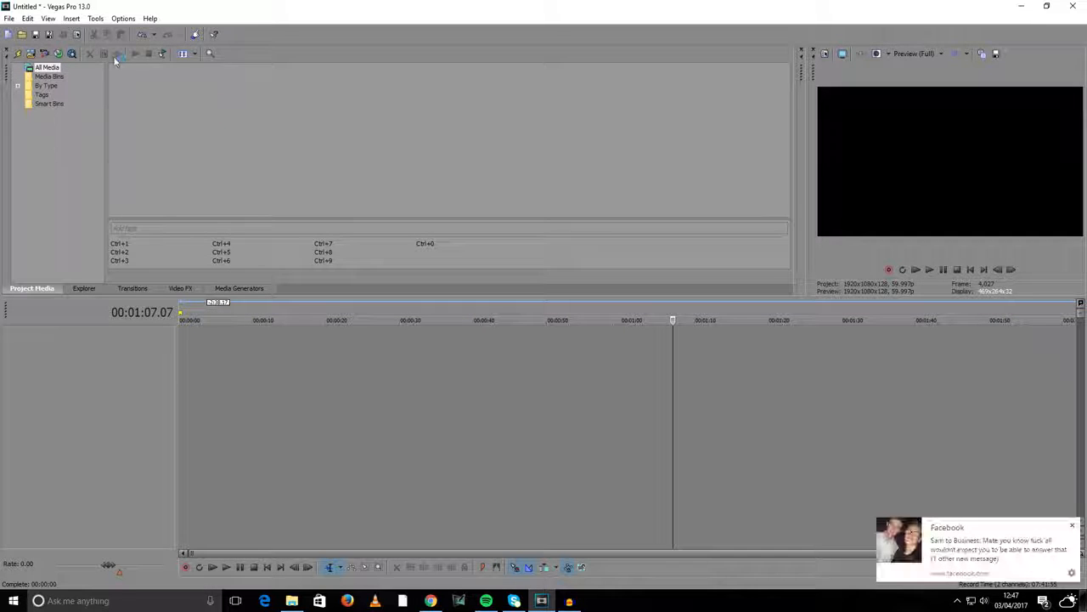
Import the Minecraft 03.28.2017 gameplay video from the sony vegas tutorial folder into the project media.
click(1072, 526)
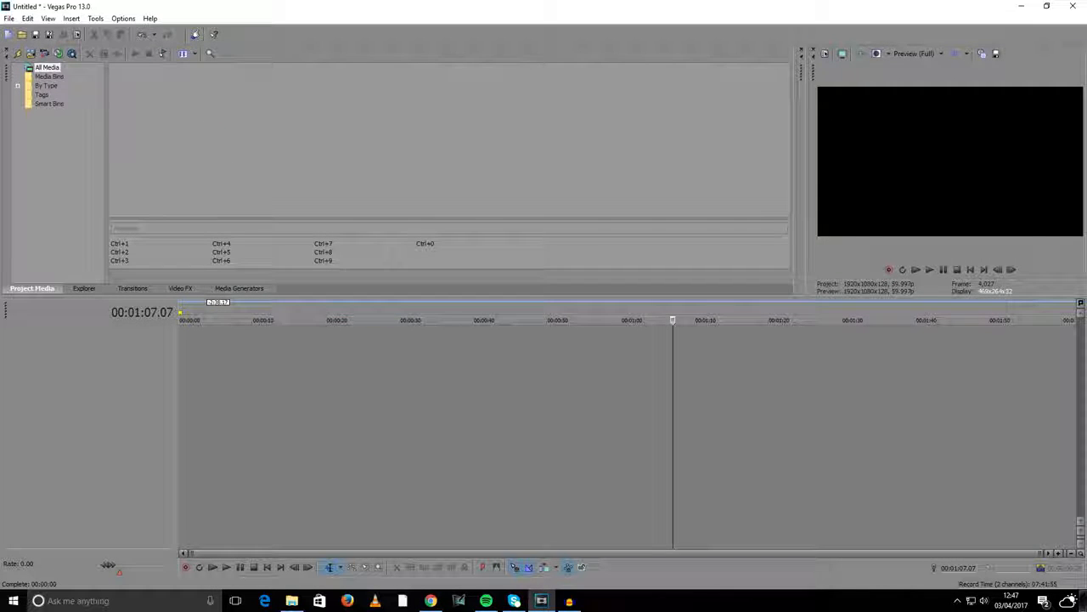
click(9, 18)
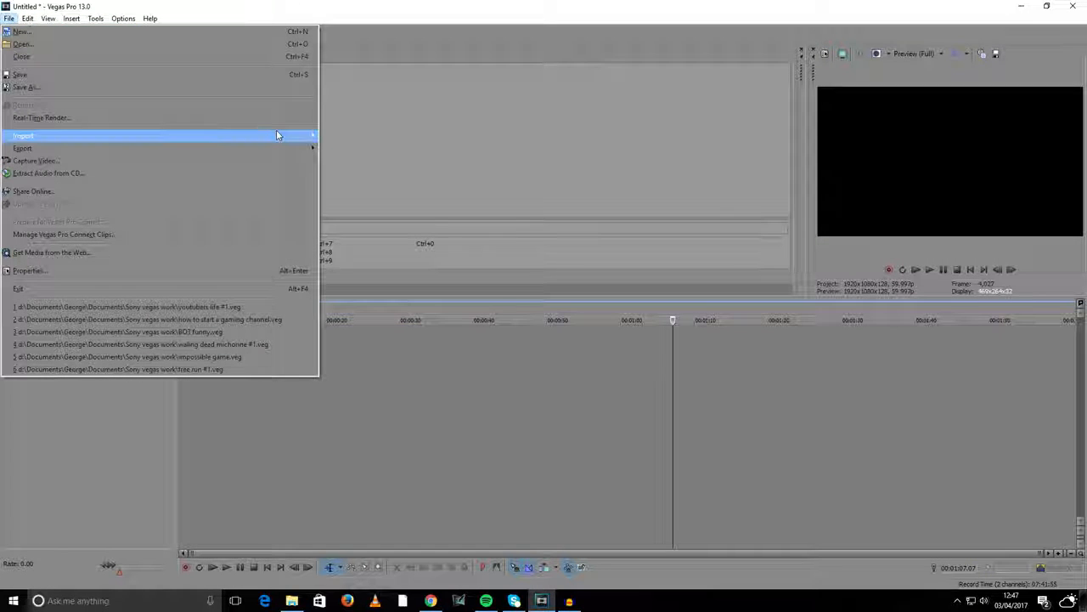
mouse_move(277, 136)
click(338, 137)
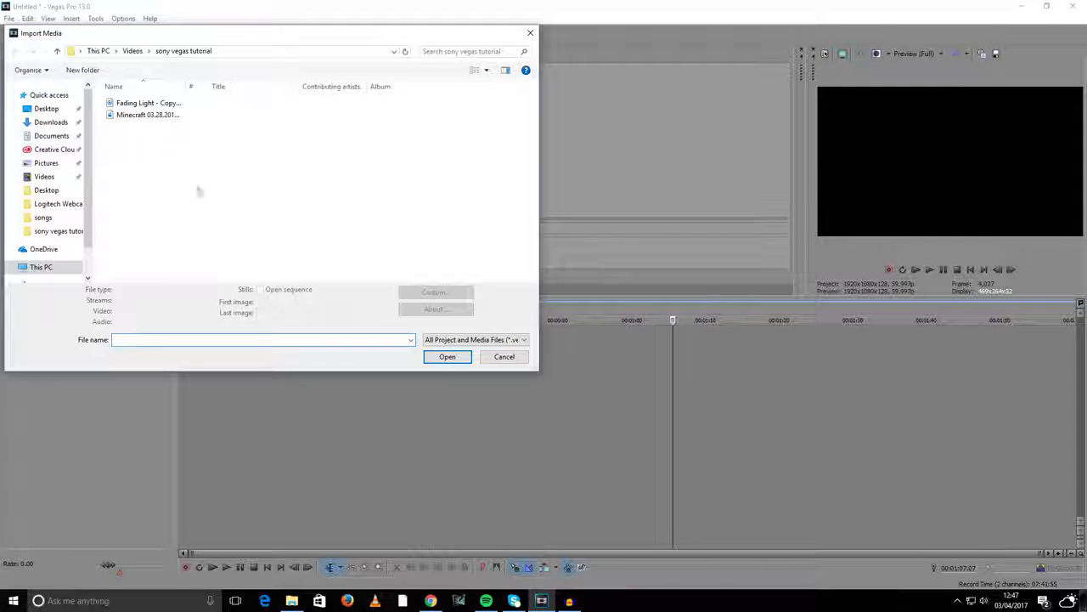
double_click(165, 116)
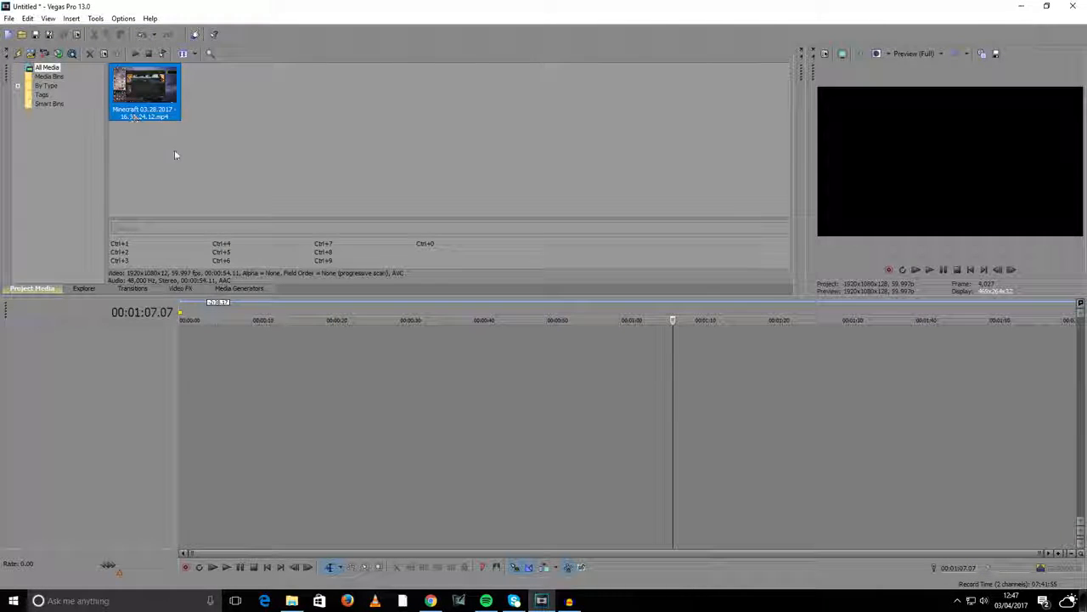
click(175, 149)
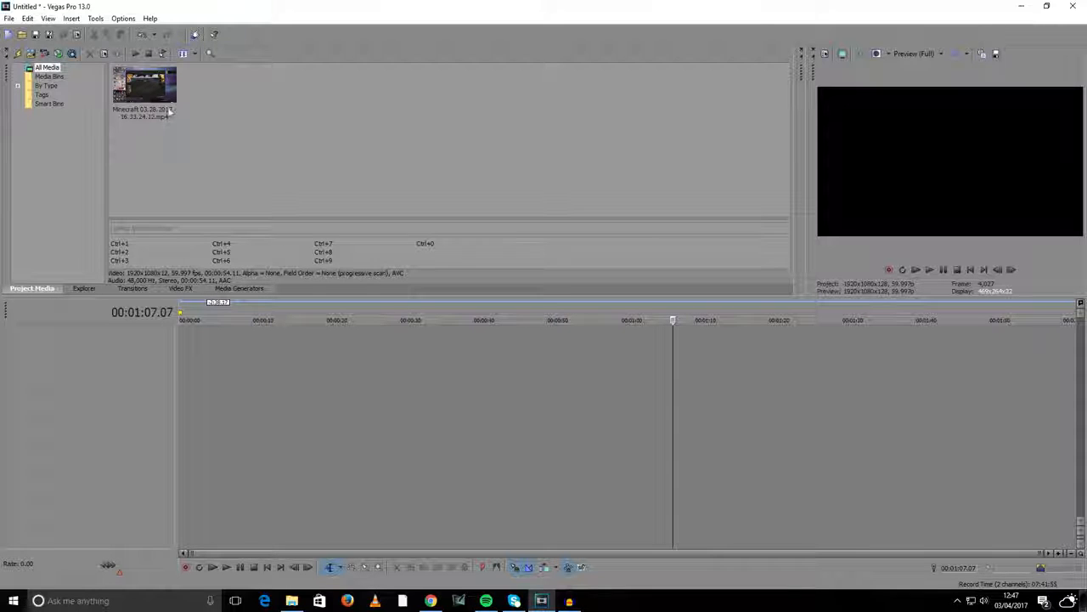
Place the Minecraft clip at the start of the empty timeline and preview a few of its frames.
click(156, 78)
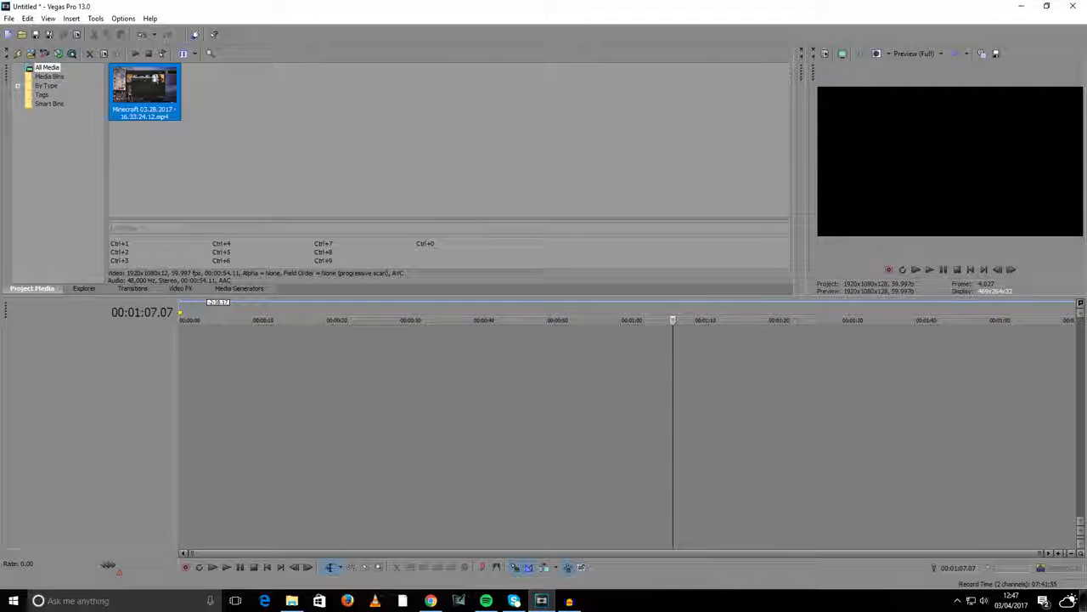
drag(132, 376, 188, 365)
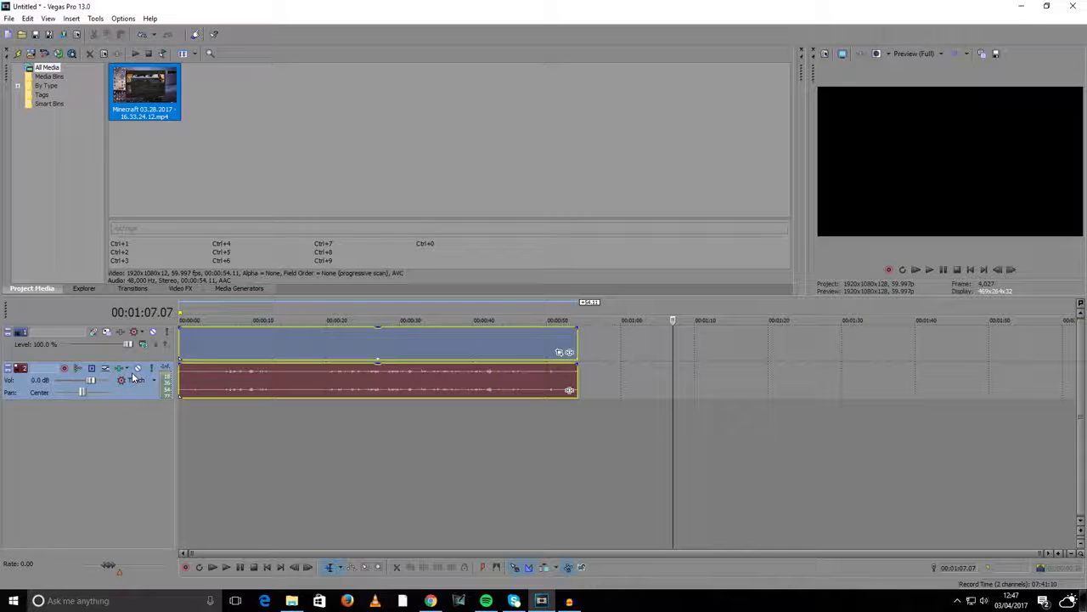
click(263, 405)
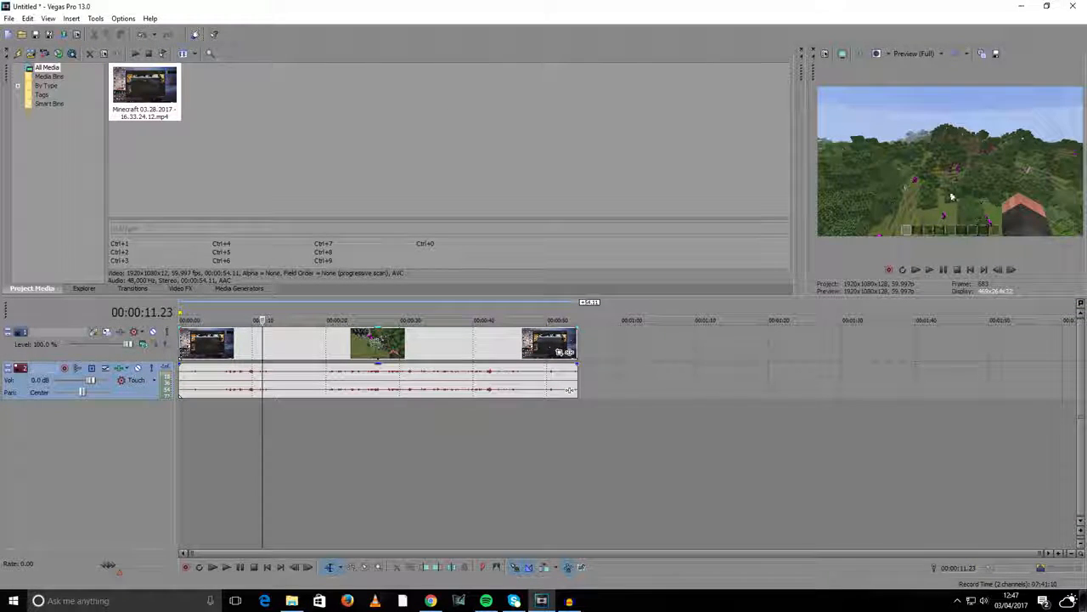
click(337, 450)
Examine the quality options available for the video preview.
click(916, 53)
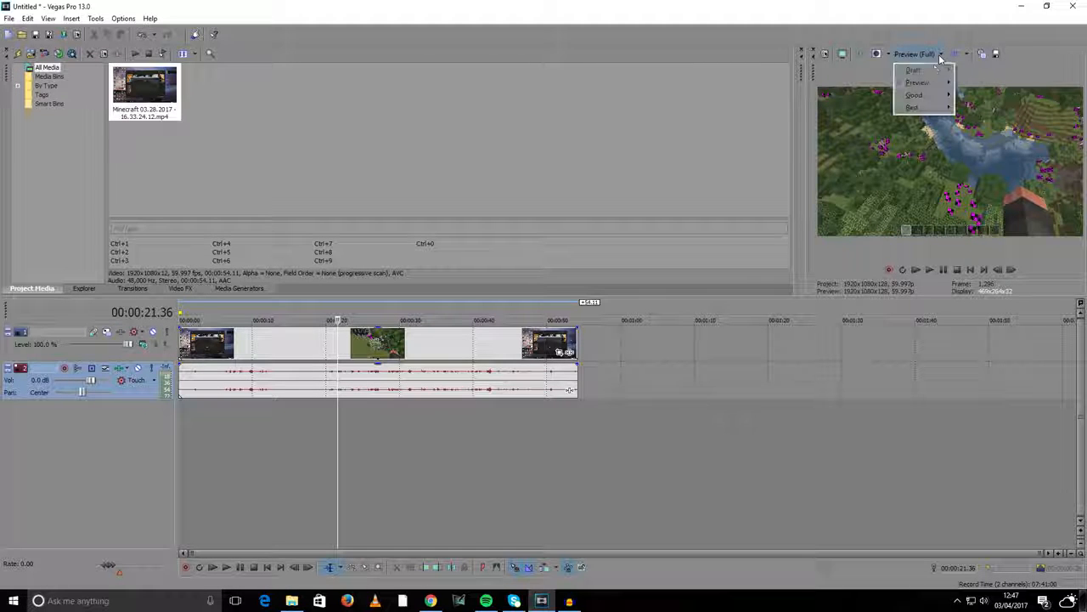
mouse_move(926, 82)
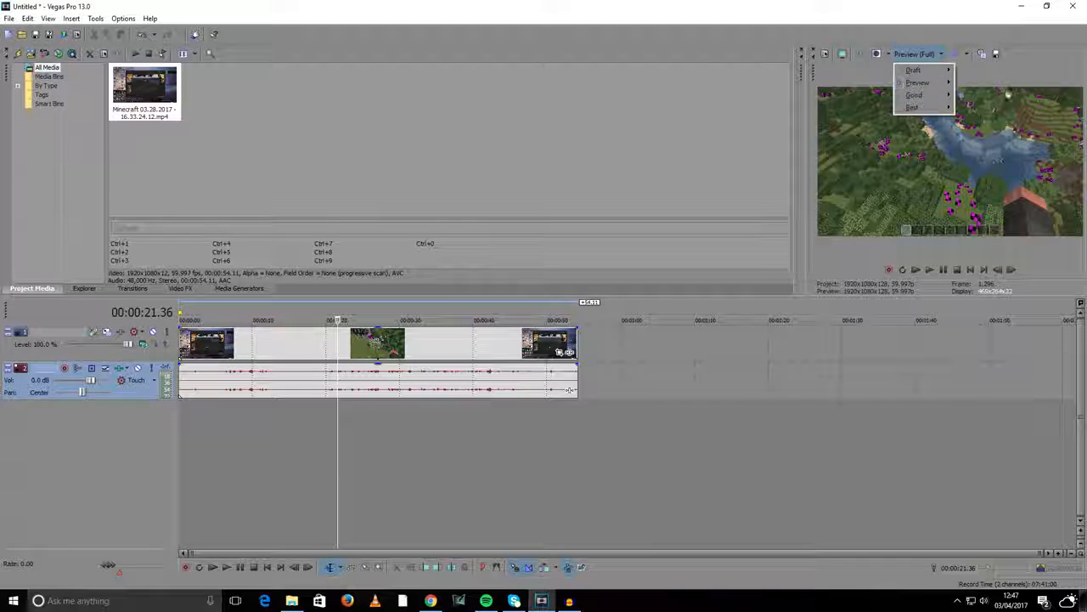
click(1036, 72)
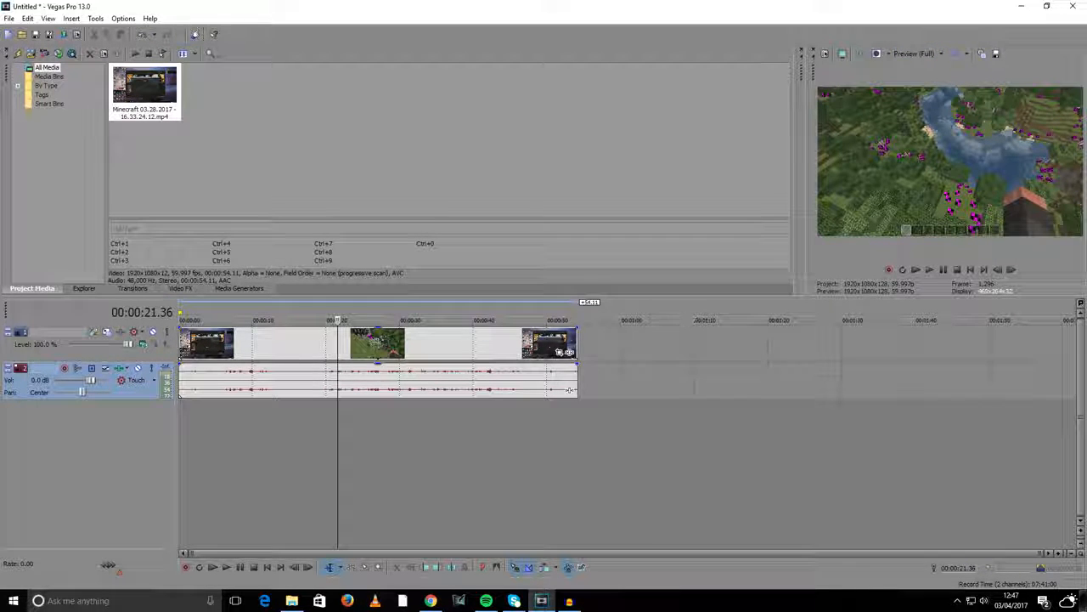
Play back the Minecraft clip from about 4 seconds and from about 14 seconds, and stop playback.
click(418, 437)
click(206, 413)
key(space)
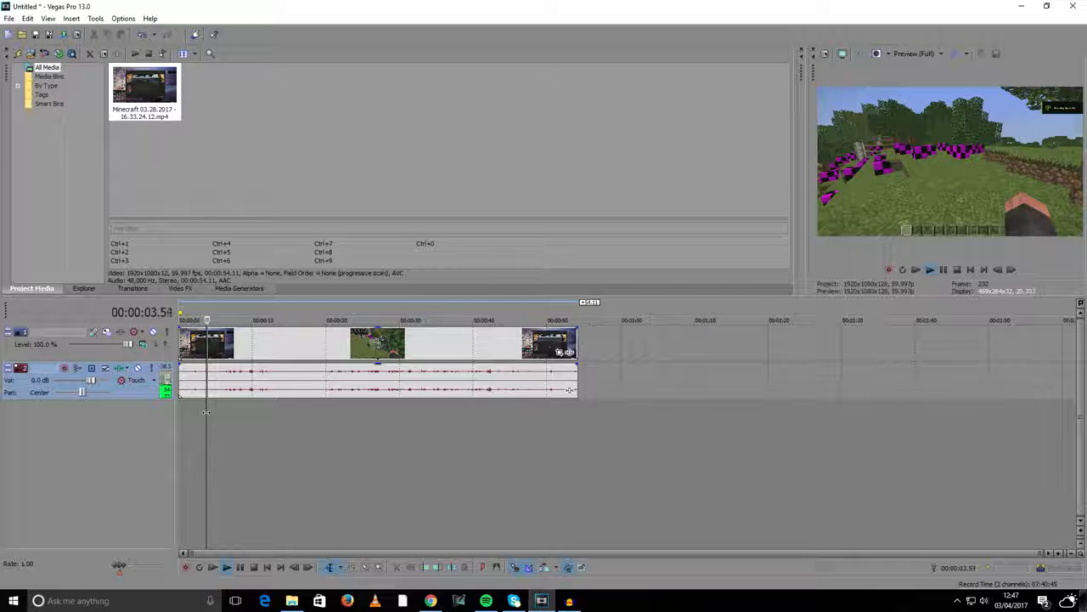
click(283, 416)
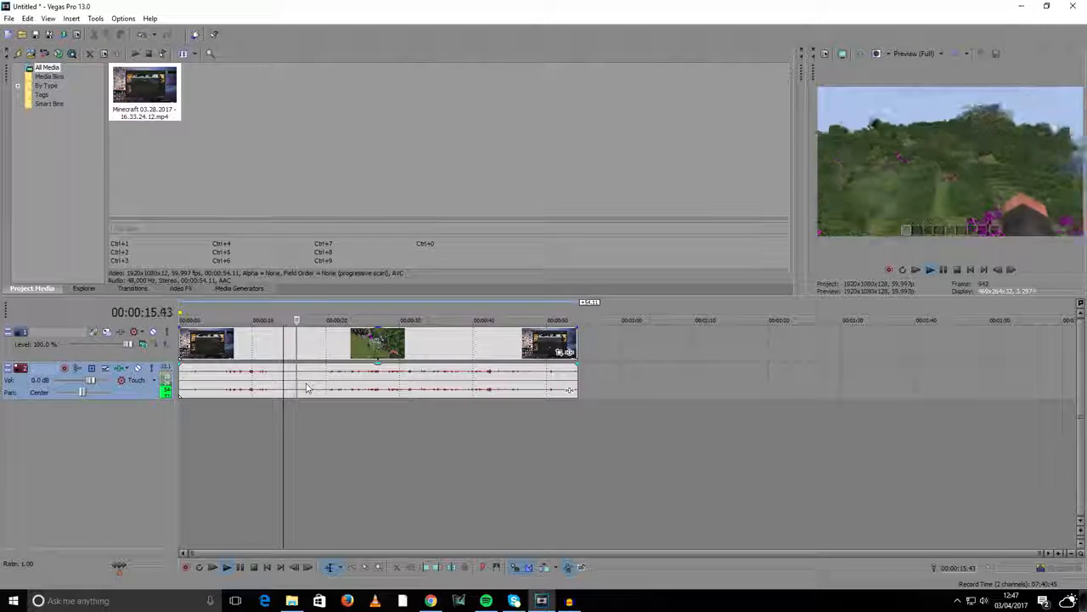
key(space)
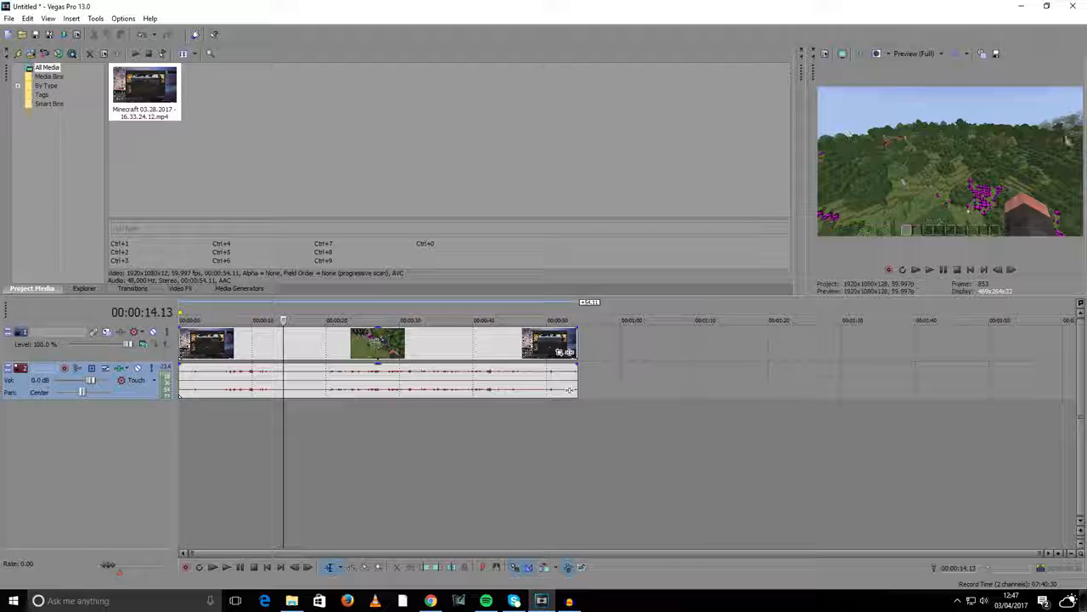
click(309, 407)
click(336, 380)
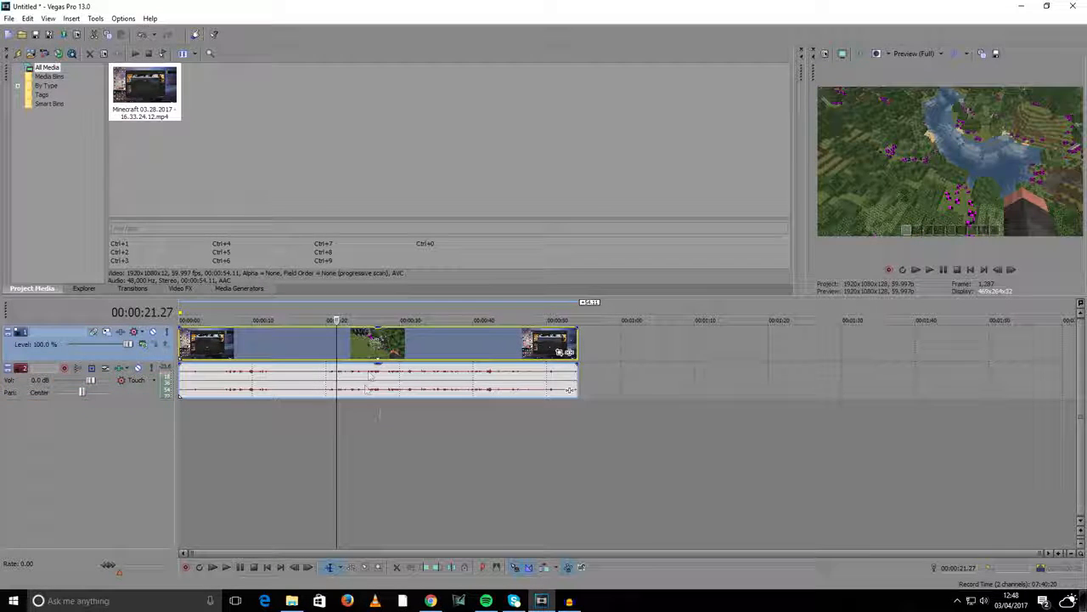
click(379, 389)
click(431, 361)
drag(406, 376, 372, 383)
click(357, 342)
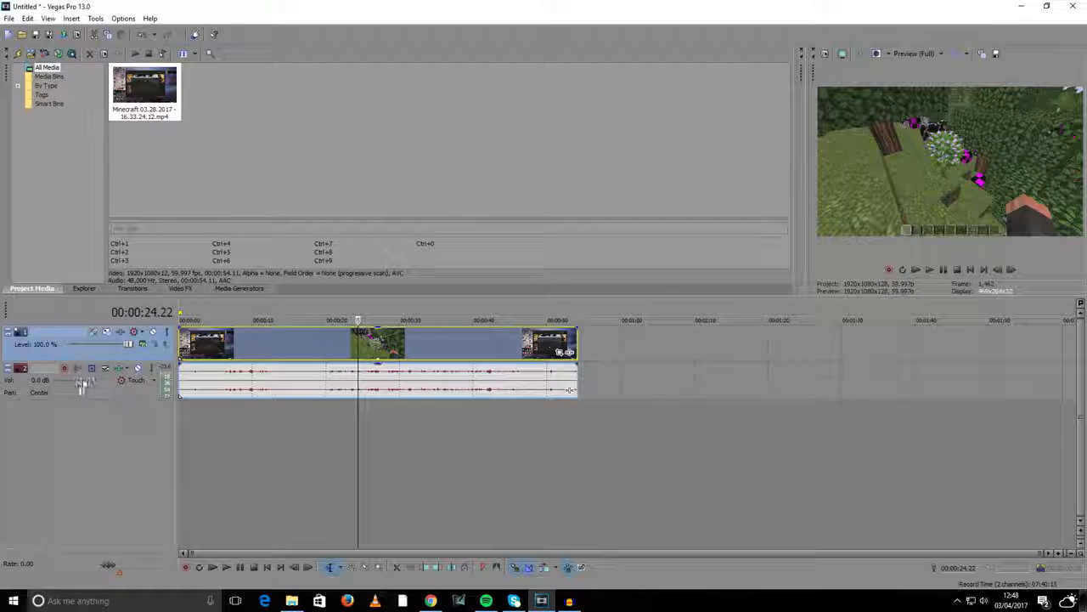
Lower the volume of the gameplay clip's audio track to -1.2 dB.
drag(71, 379, 60, 382)
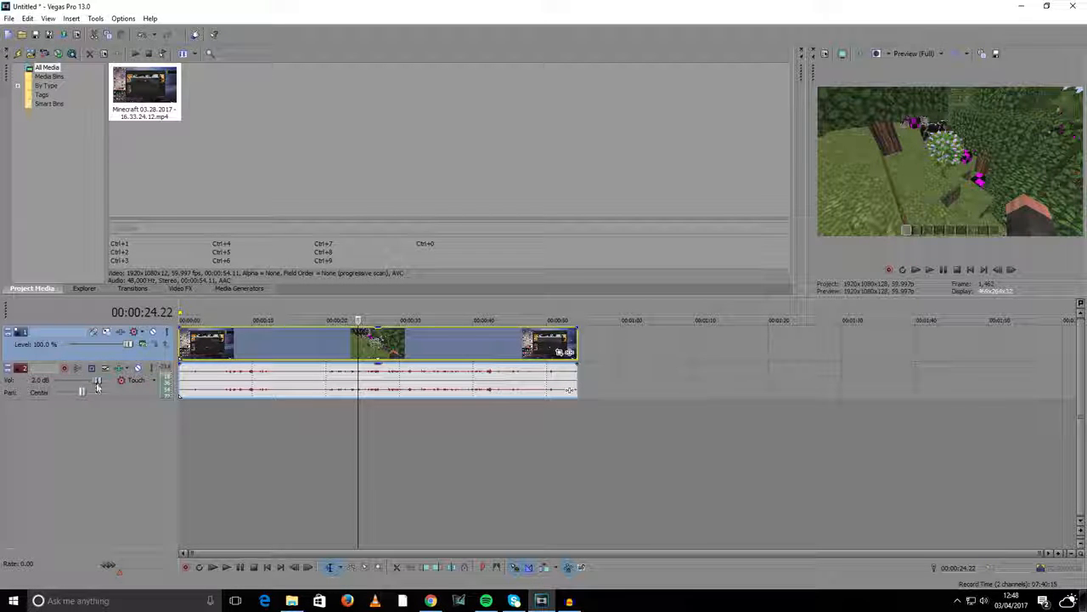
drag(85, 382, 87, 382)
mouse_move(129, 343)
mouse_down()
mouse_move(112, 353)
mouse_move(133, 357)
mouse_move(95, 352)
mouse_move(130, 344)
mouse_move(66, 344)
mouse_move(140, 345)
mouse_up()
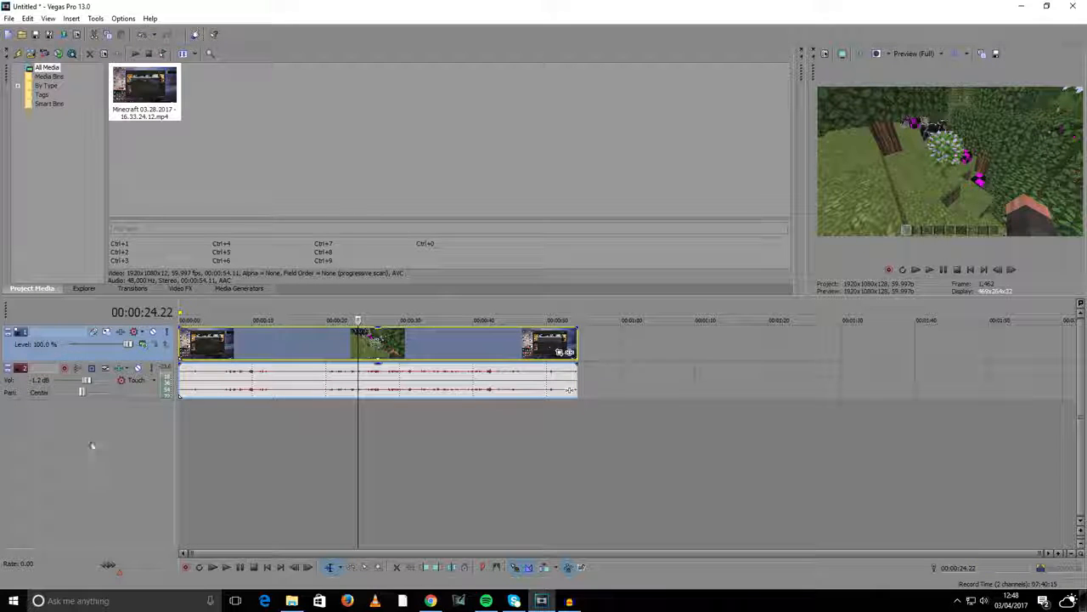
click(299, 392)
mouse_move(300, 358)
mouse_down()
mouse_move(451, 352)
mouse_move(293, 343)
mouse_up()
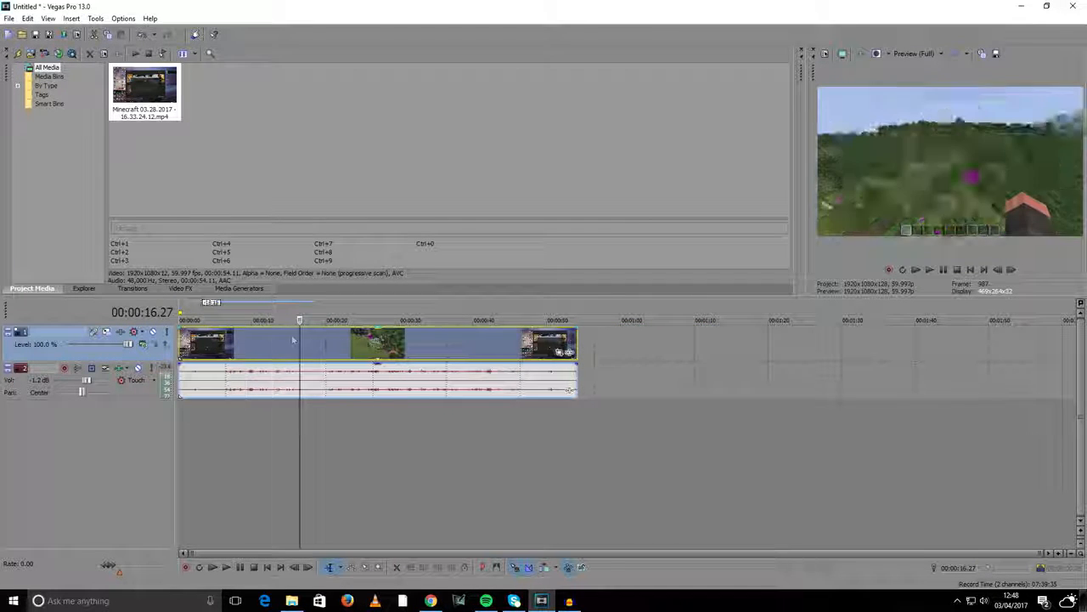
click(344, 380)
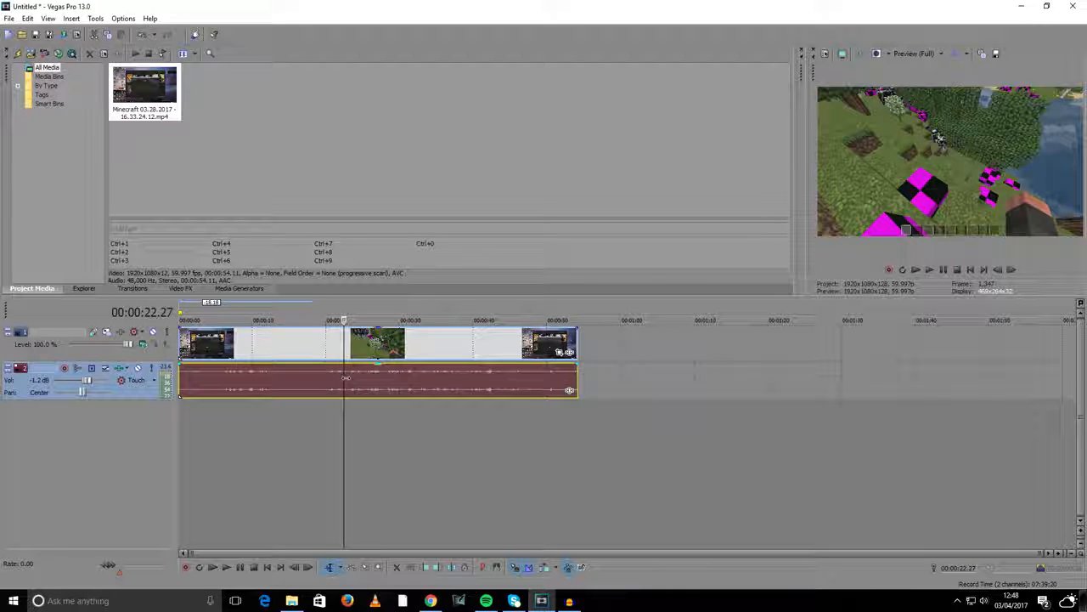
drag(344, 379, 391, 388)
click(643, 367)
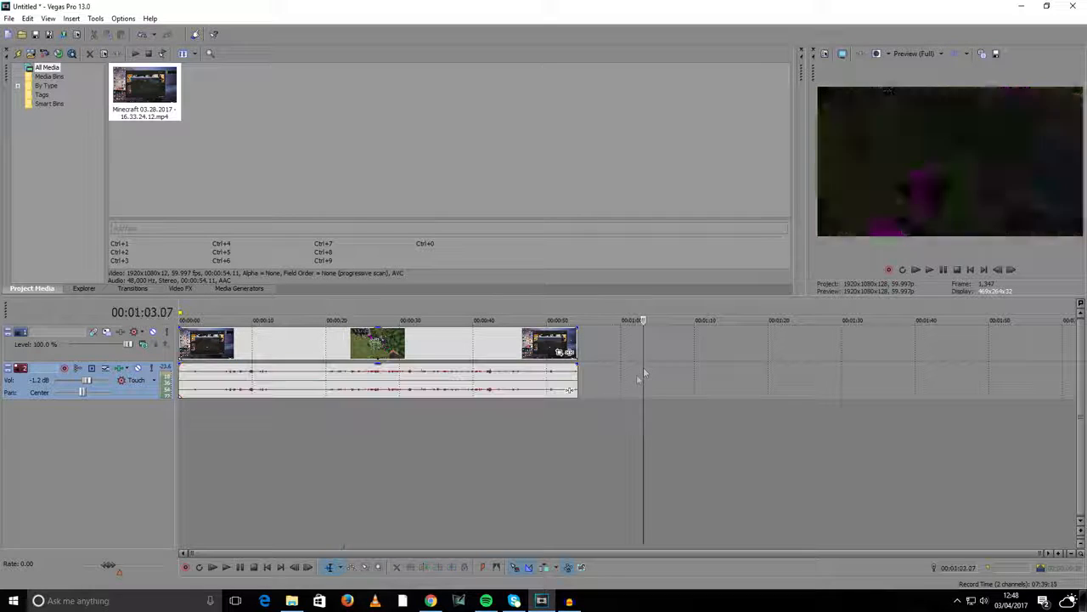
click(491, 350)
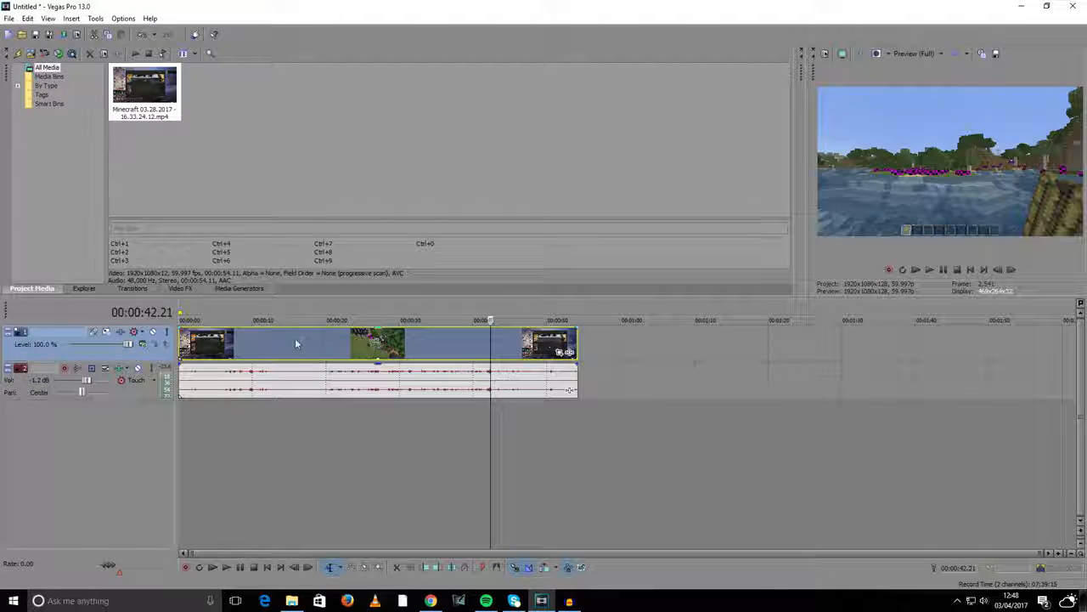
click(298, 440)
Import the Fading Light copyright-free background music file into the project media.
click(9, 18)
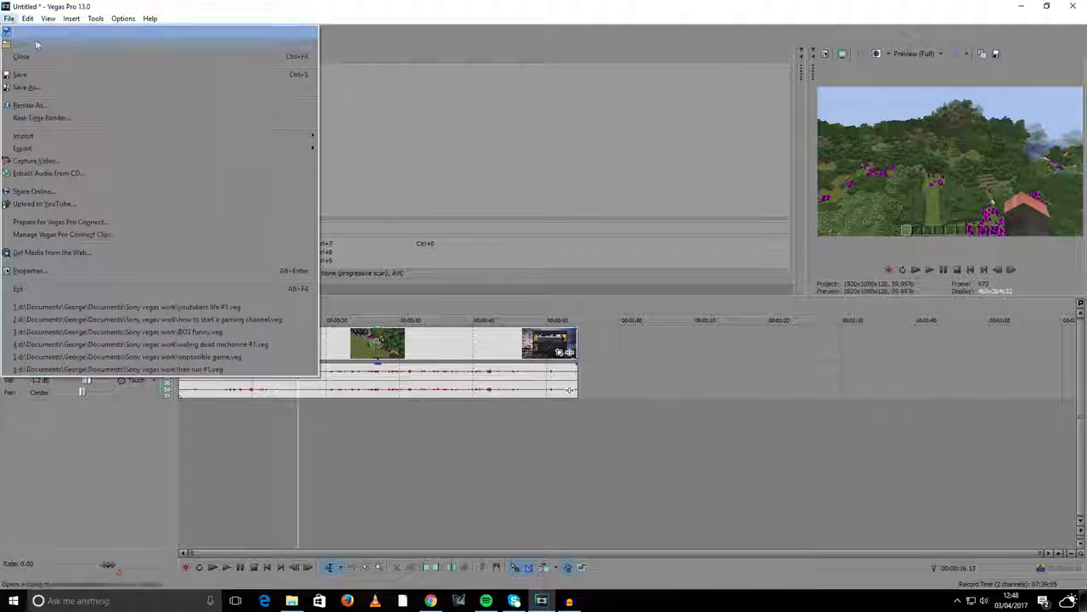
mouse_move(276, 137)
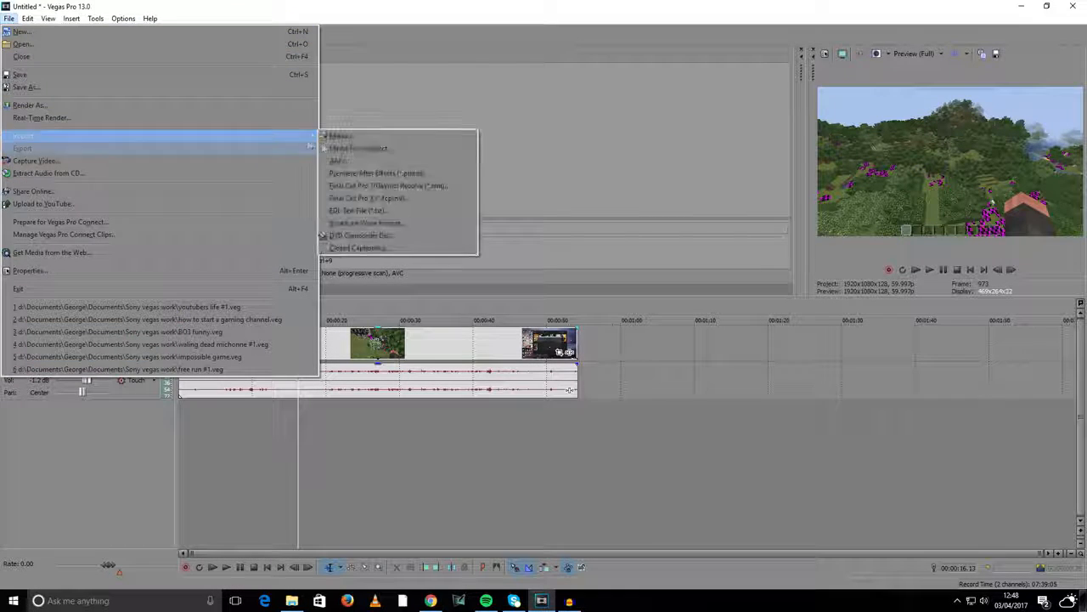
click(340, 136)
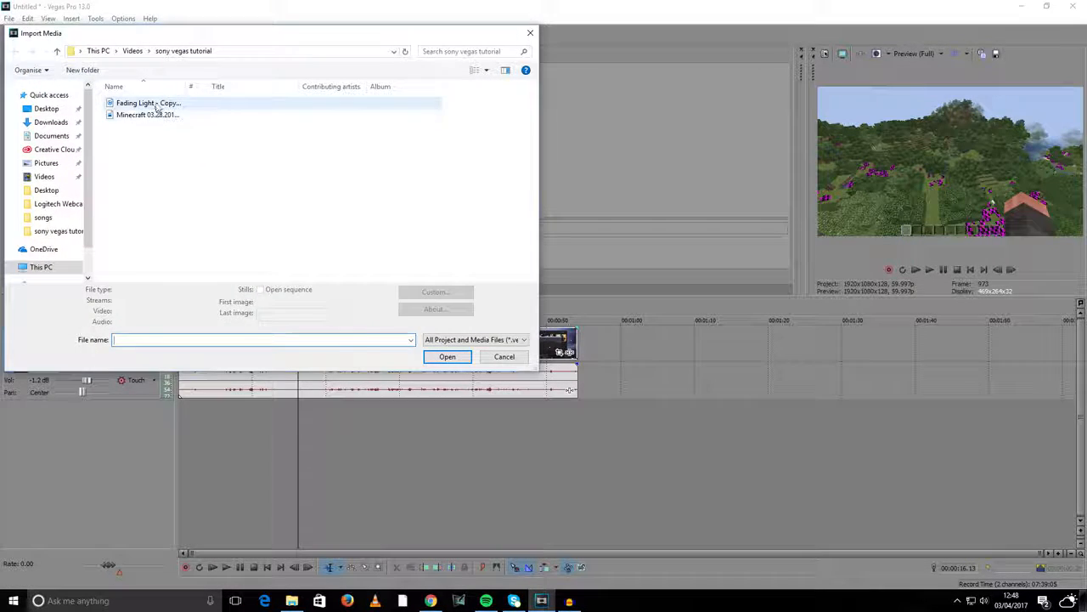
double_click(158, 103)
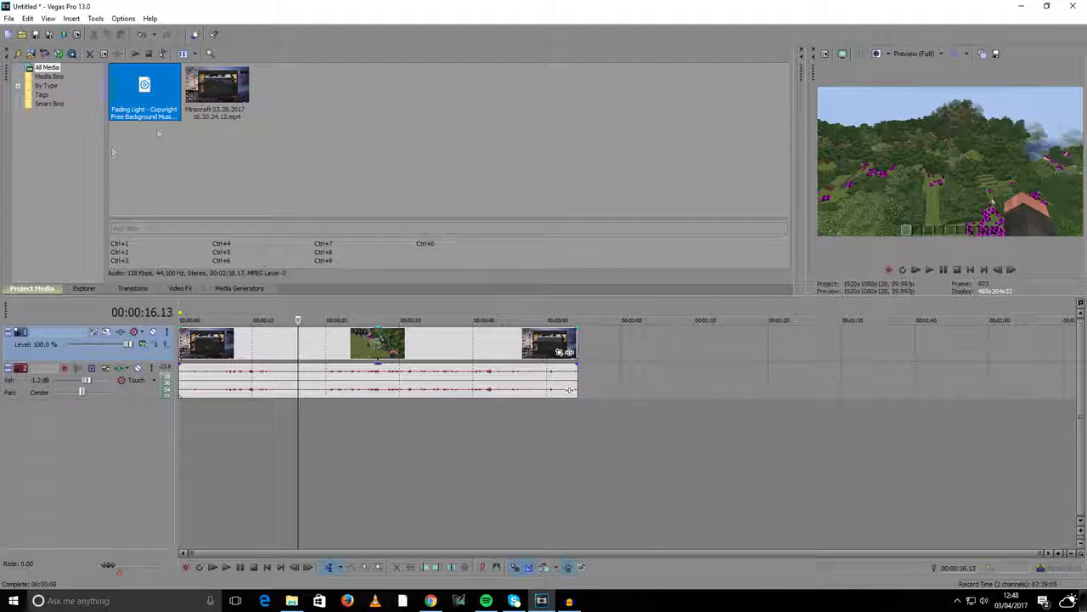
Place the Fading Light music on a new audio track below the gameplay audio, starting at the timeline's beginning.
drag(132, 98, 136, 416)
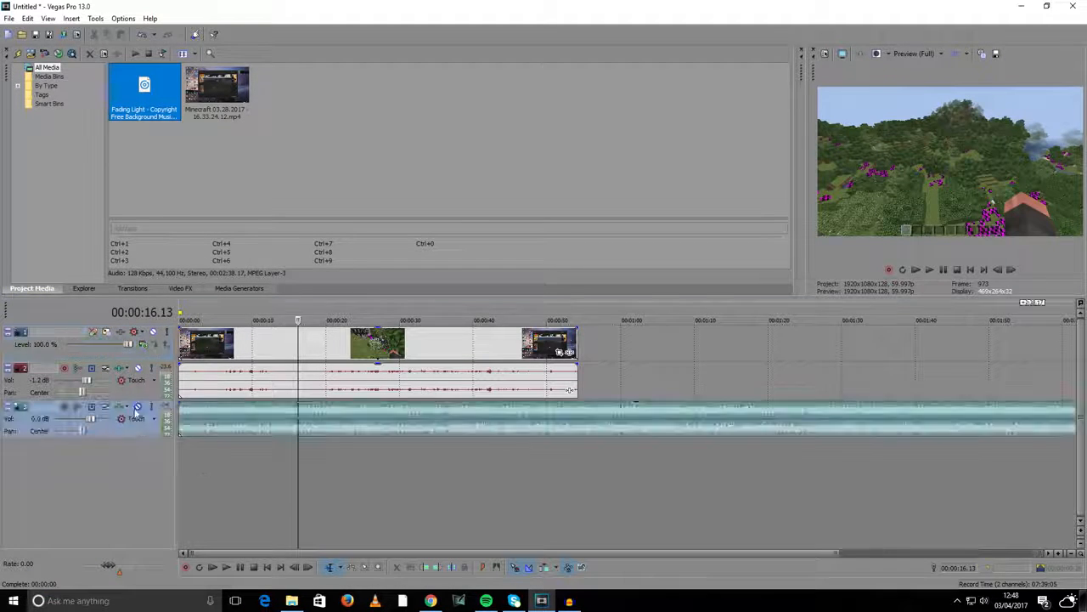
scroll(289, 454, down, 2)
click(186, 449)
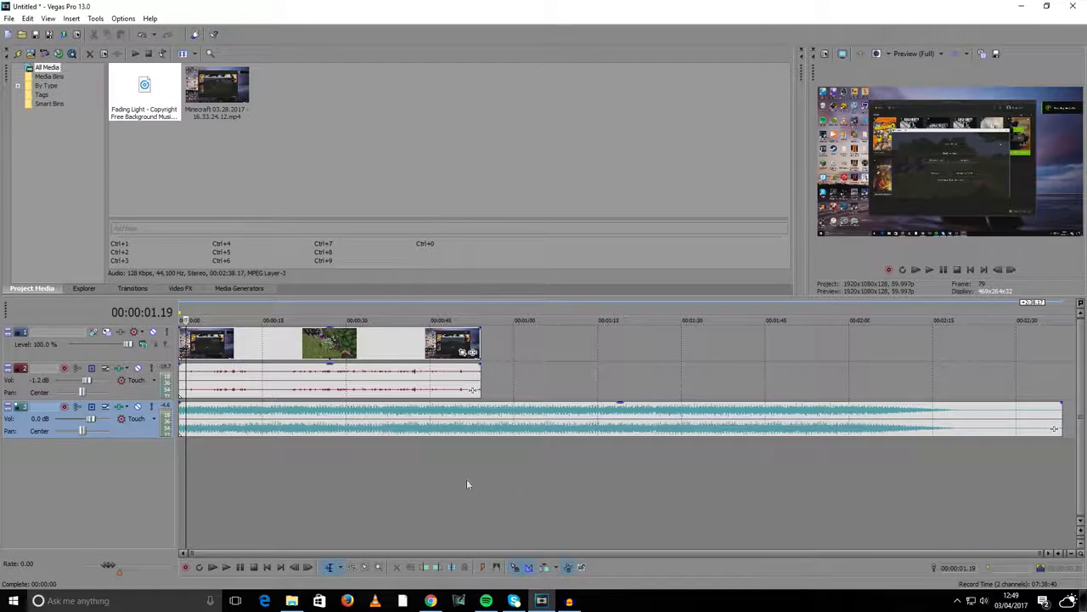
Split the music at 00:00:54.11, where the gameplay video ends.
click(480, 427)
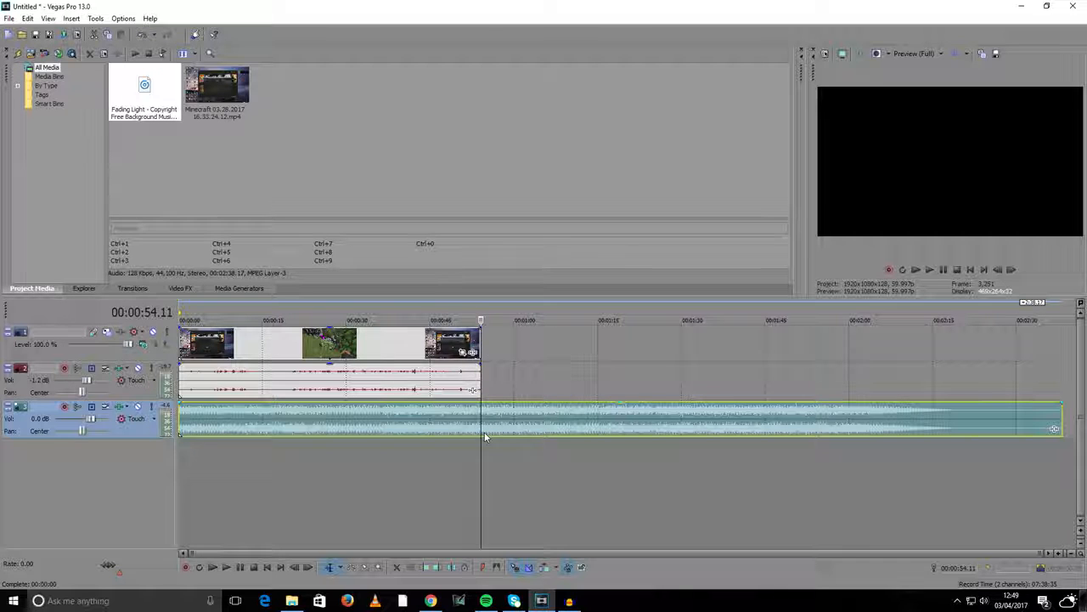
key(s)
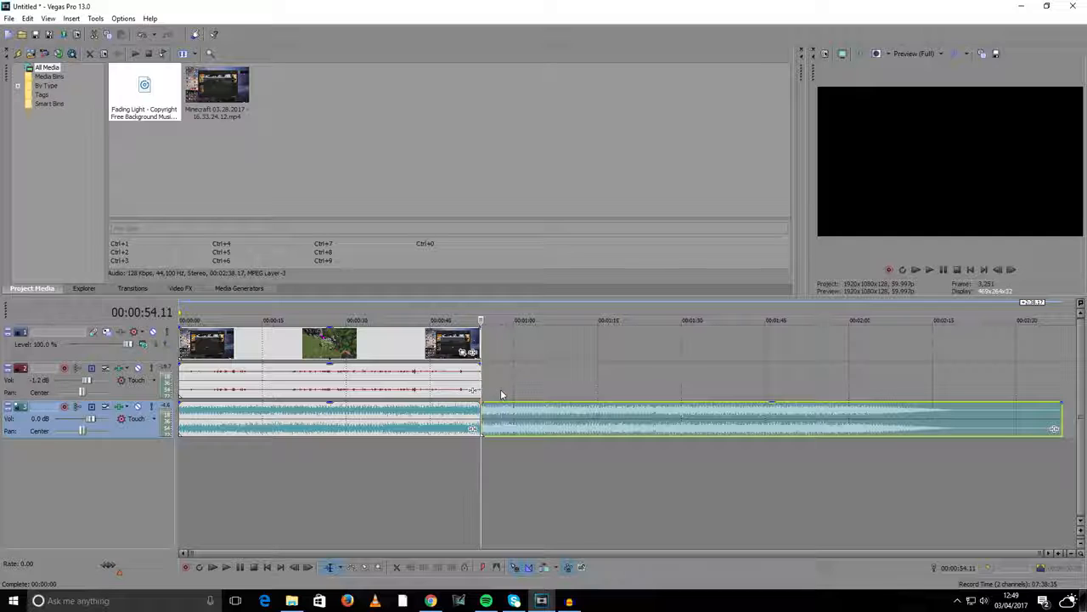
Try splitting the video, gameplay audio and music at 00:00:26.52, and undo that split.
click(329, 459)
key(s)
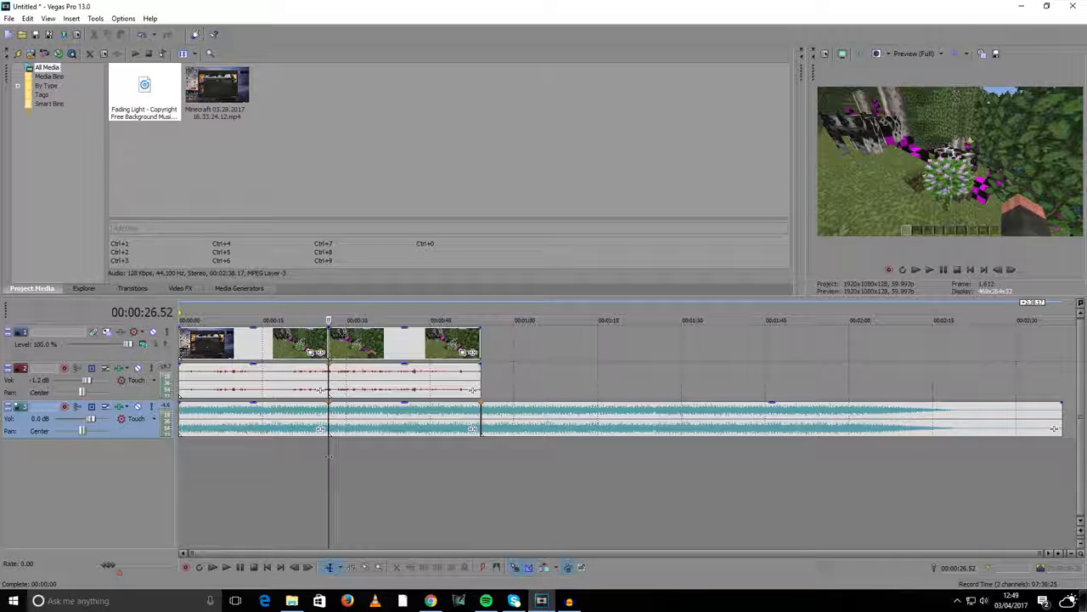
click(367, 353)
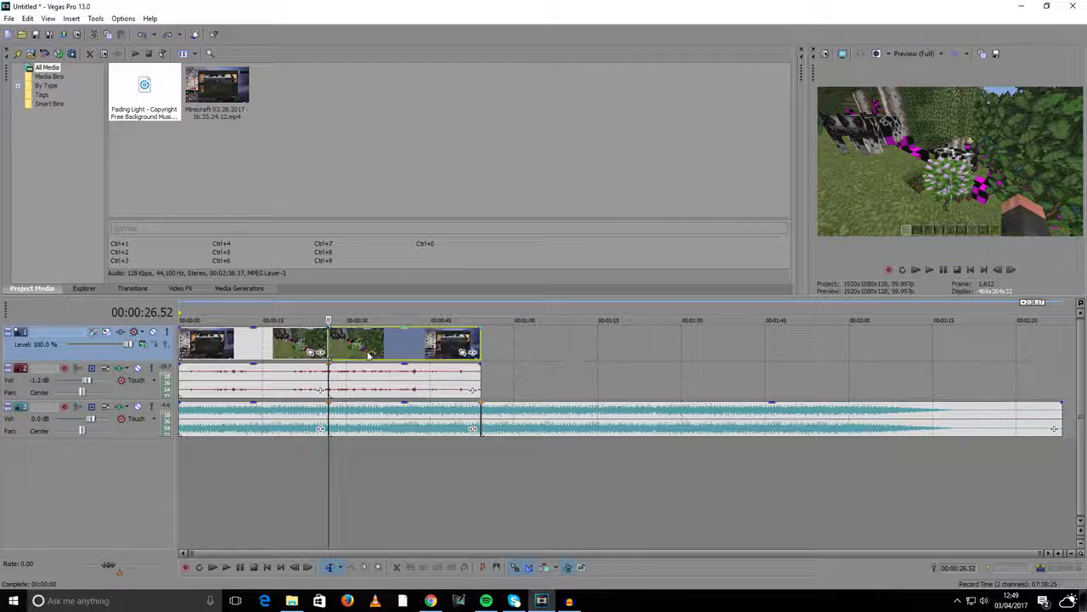
key(ctrl+z)
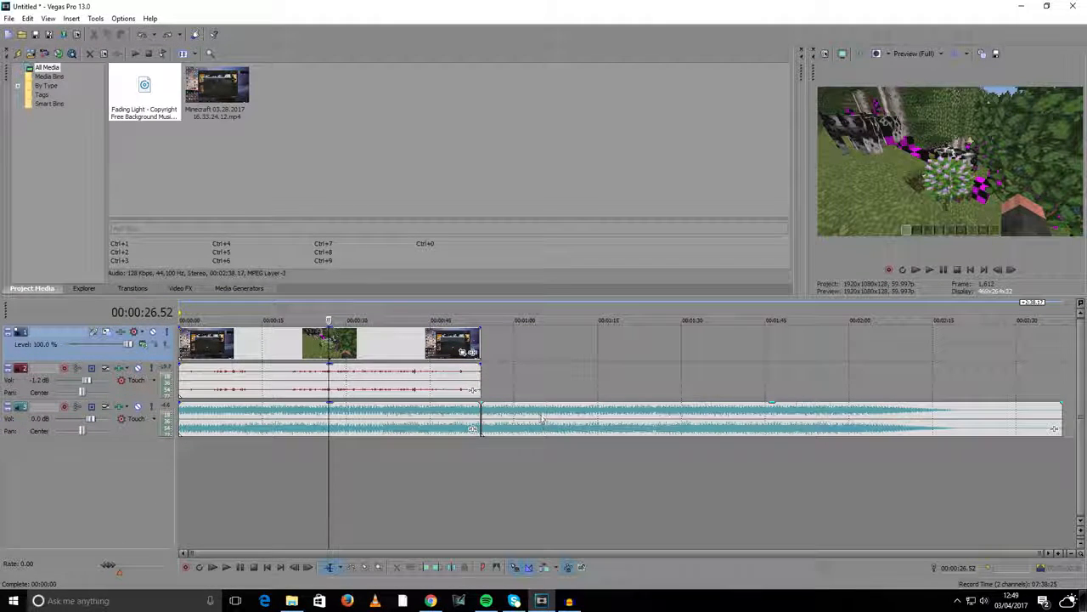
Delete the part of the music that extends past the end of the gameplay video.
click(540, 416)
key(Delete)
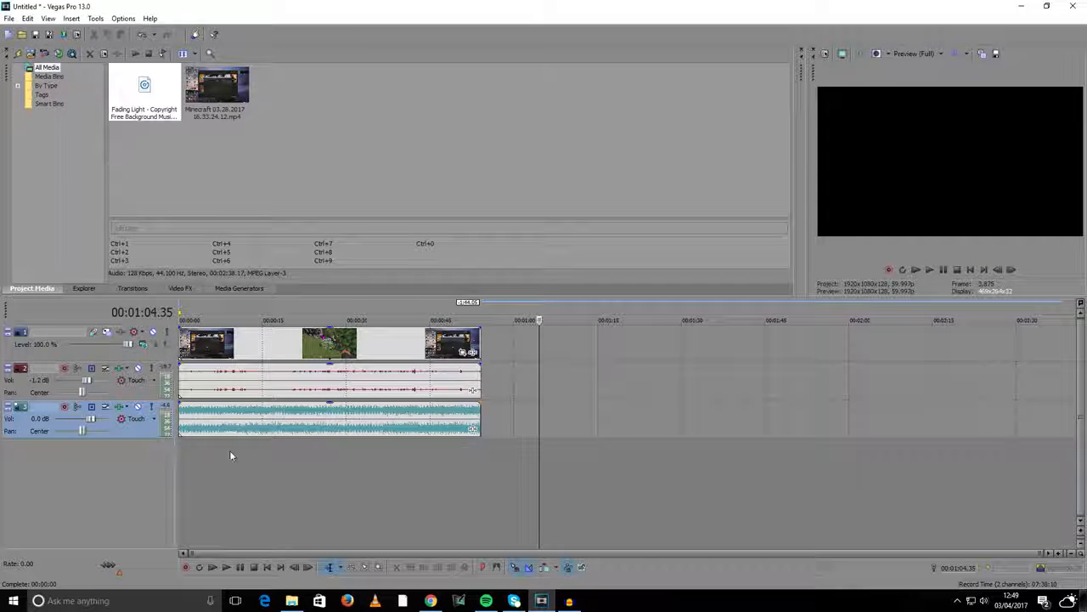
click(452, 463)
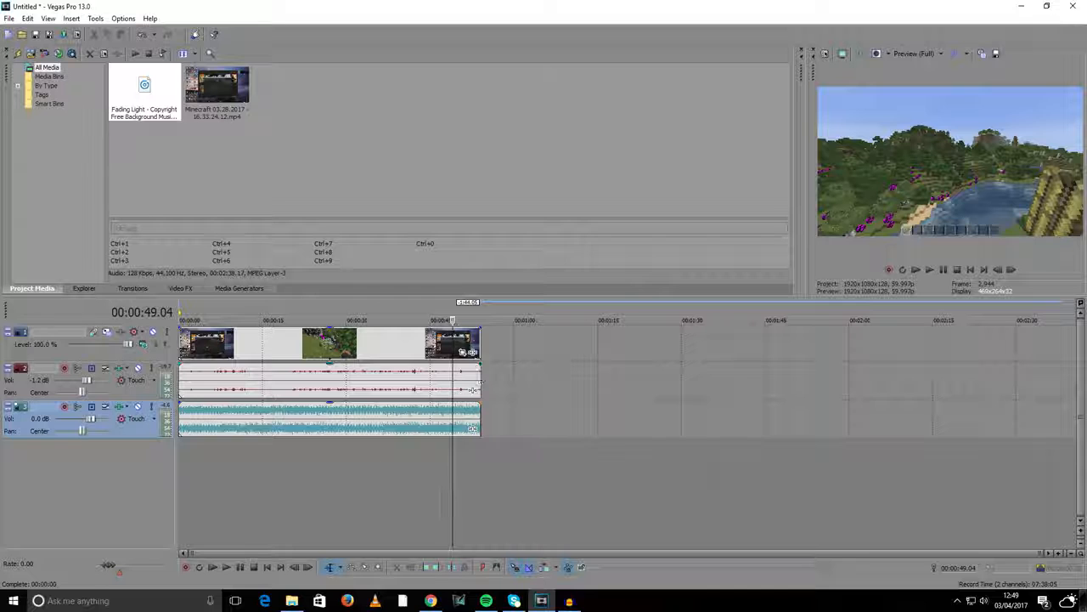
Play the timeline from its beginning to hear the music against the gameplay audio.
scroll(462, 373, up, 10)
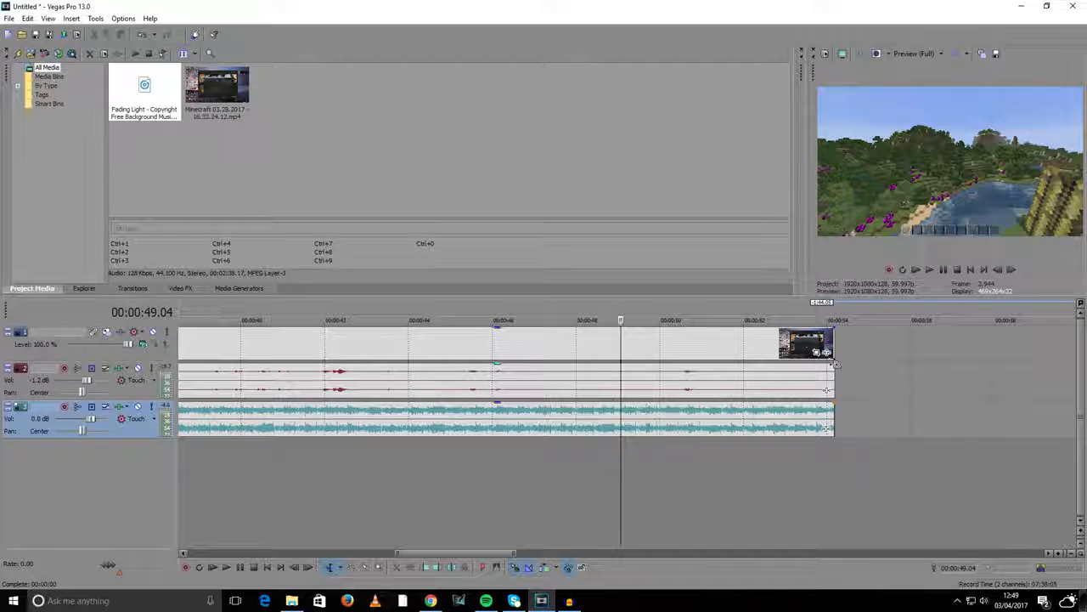
drag(464, 557, 192, 580)
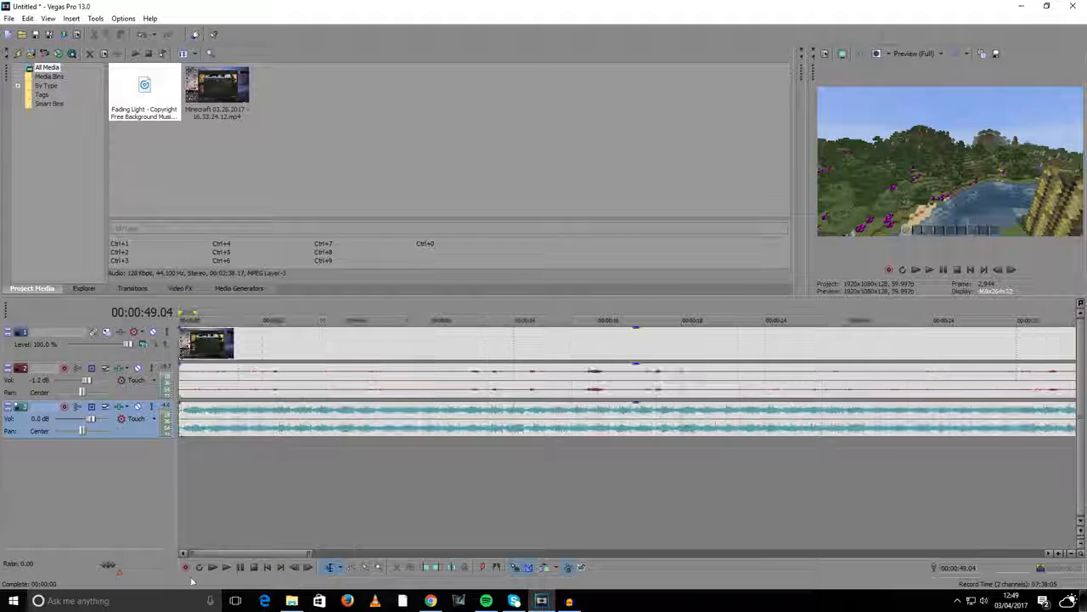
click(182, 469)
key(space)
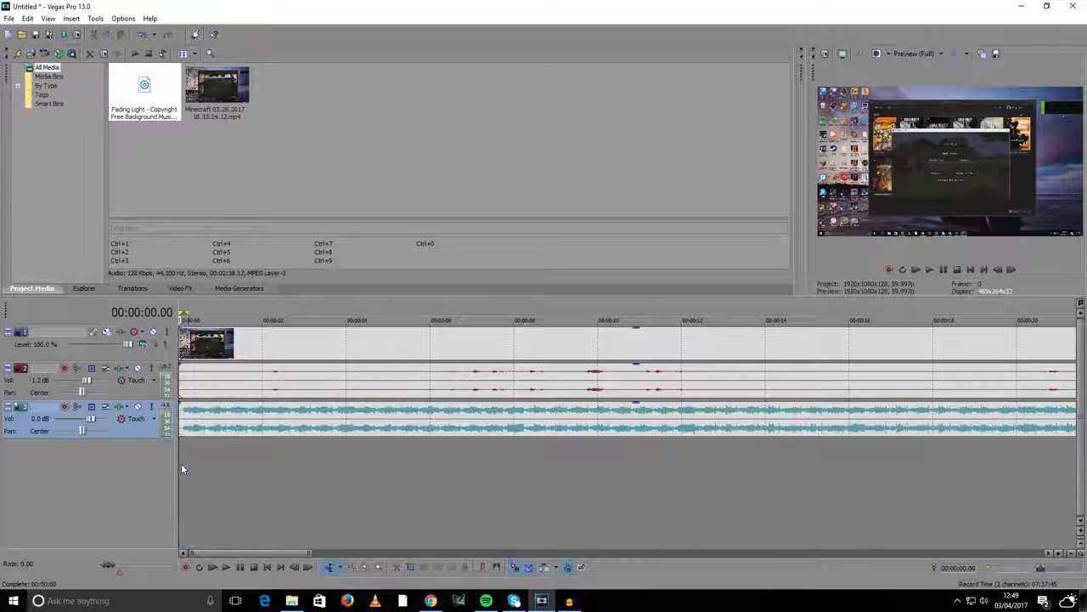
key(space)
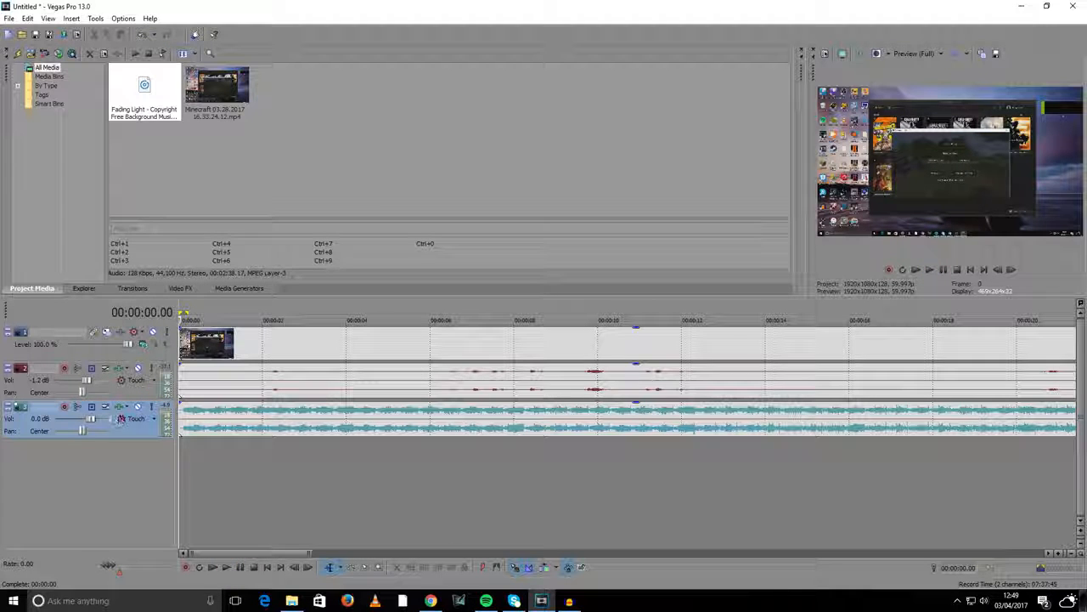
Lower the music track's volume to -20.9 dB and play the opening to check the level.
drag(91, 418, 69, 431)
key(space)
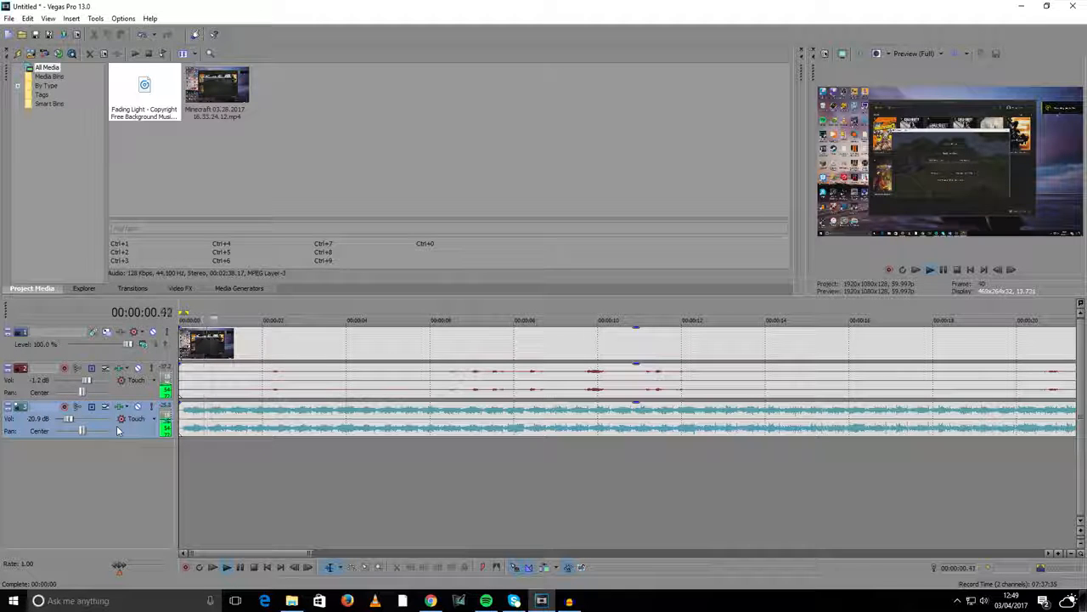
key(space)
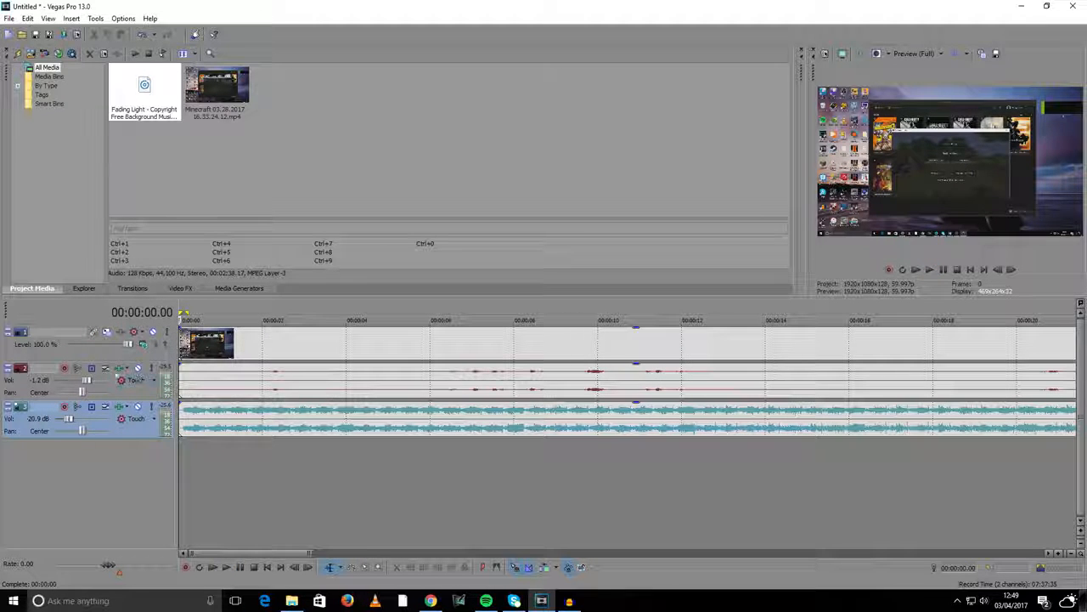
Silence the gameplay audio track by setting its volume to -Inf, playing from 00:00:07.37 before and after to compare.
click(497, 379)
key(space)
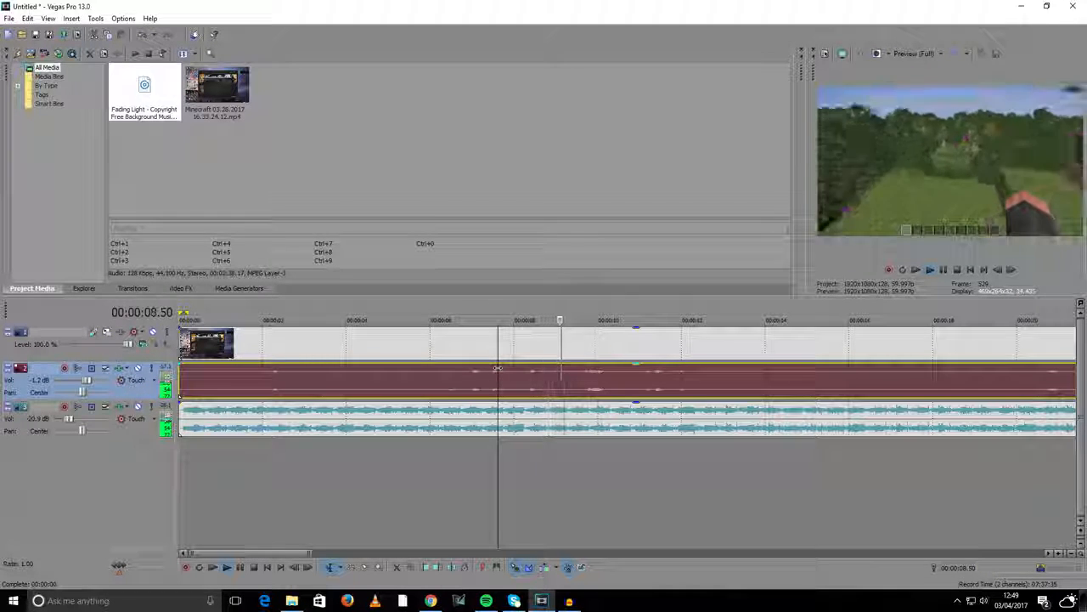
key(space)
drag(101, 380, 56, 381)
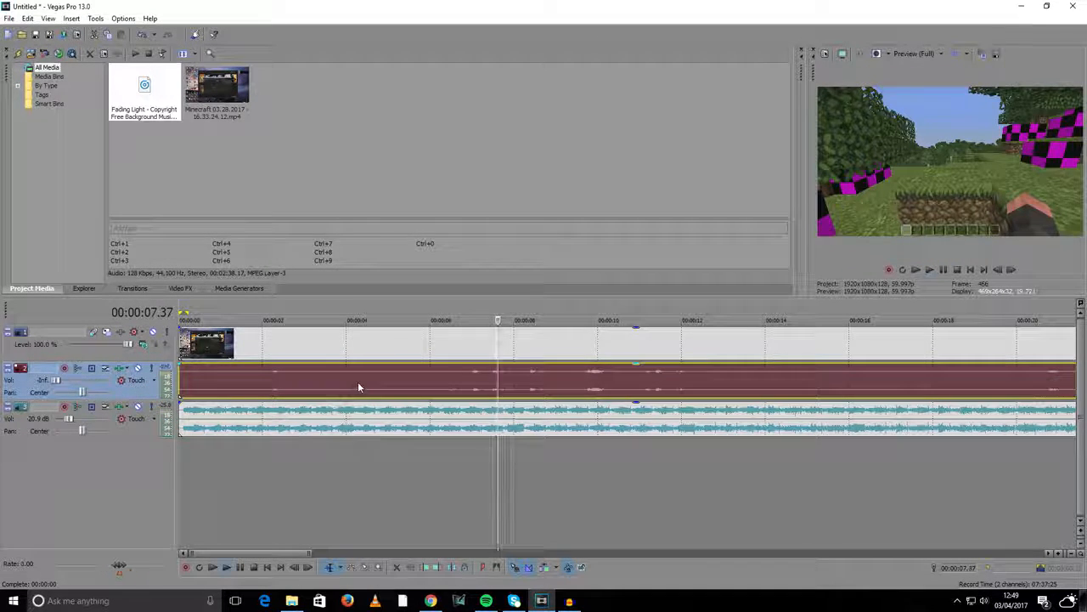
key(space)
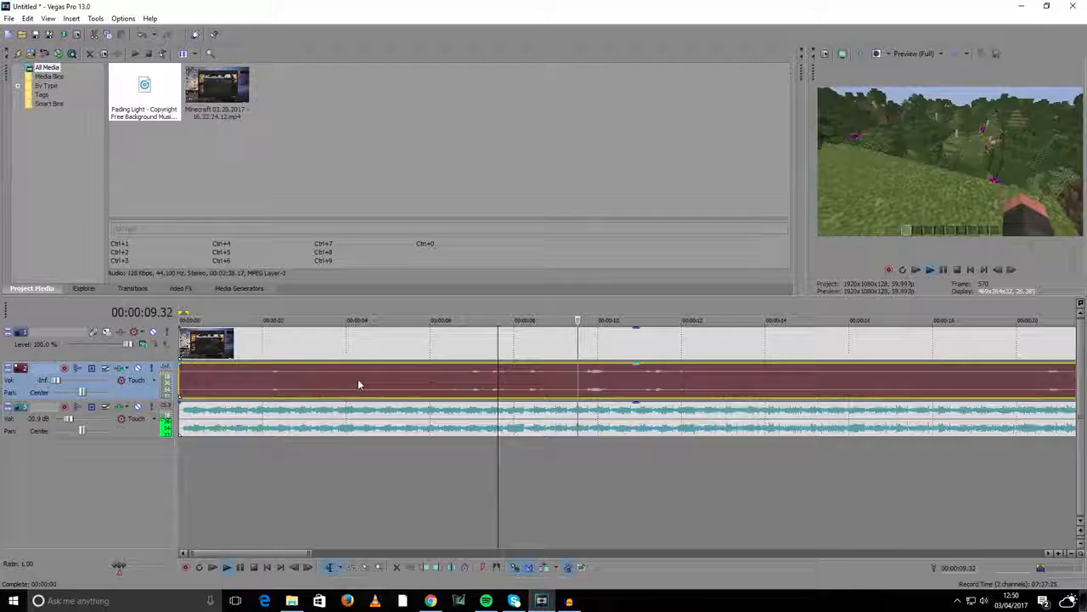
key(space)
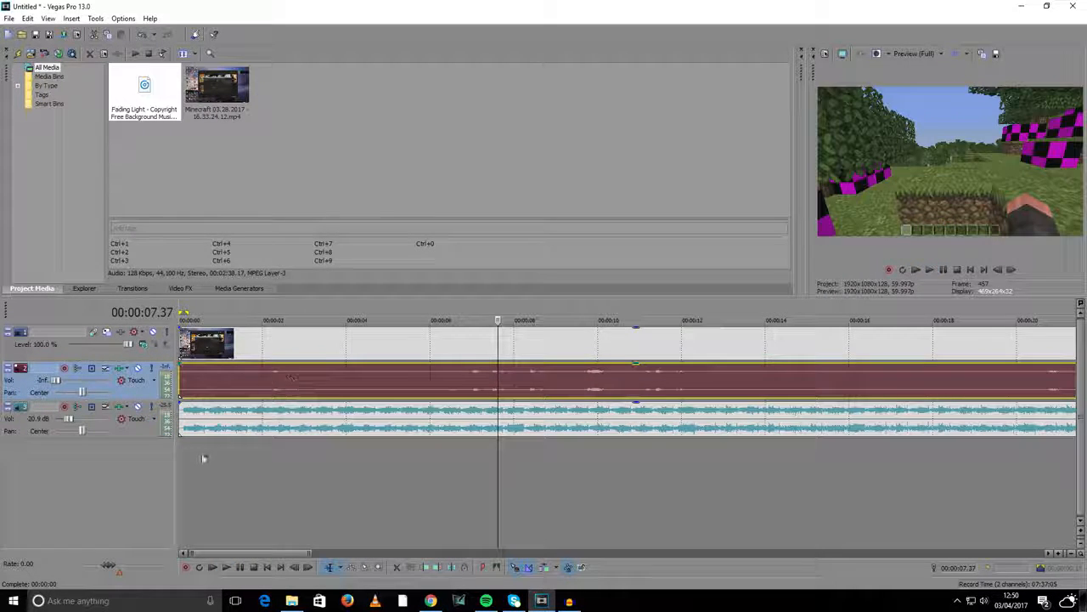
Add short fade-ins at the start of the music and the gameplay video, and play the opening.
click(179, 467)
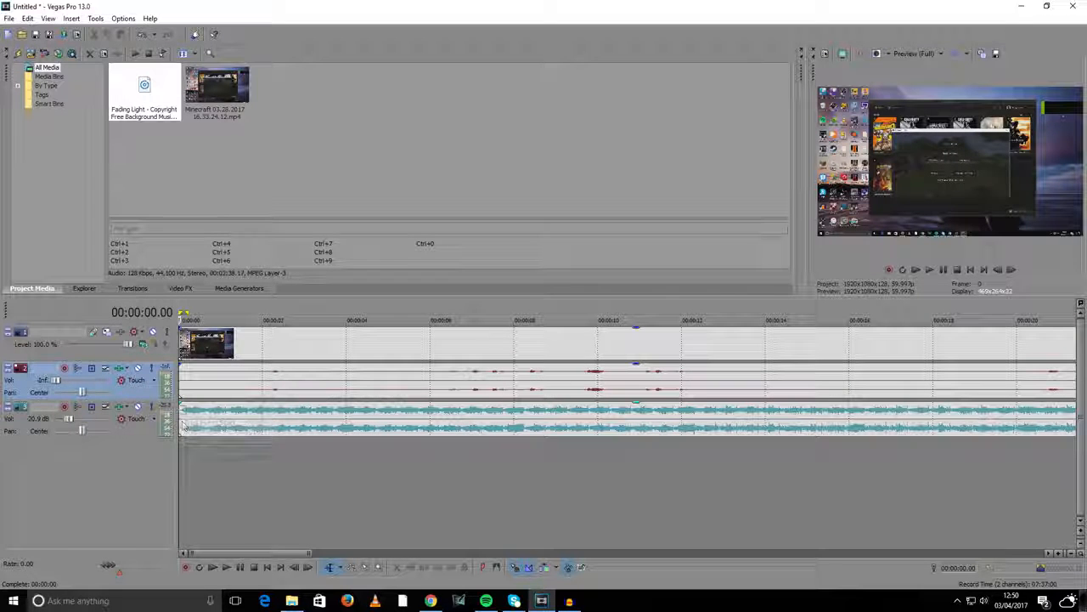
drag(179, 400, 207, 406)
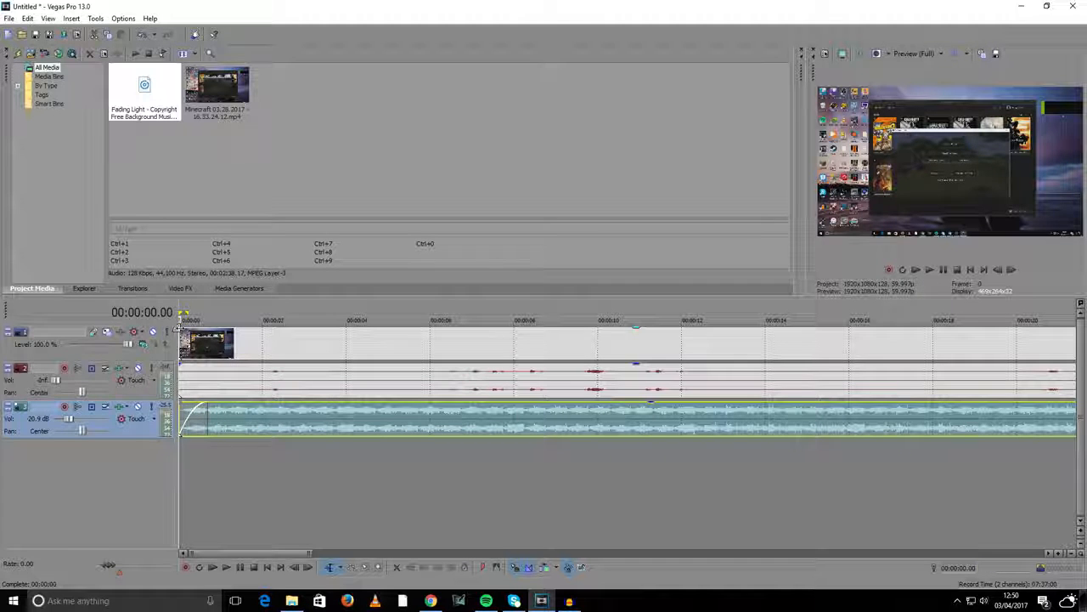
click(179, 330)
drag(179, 330, 226, 331)
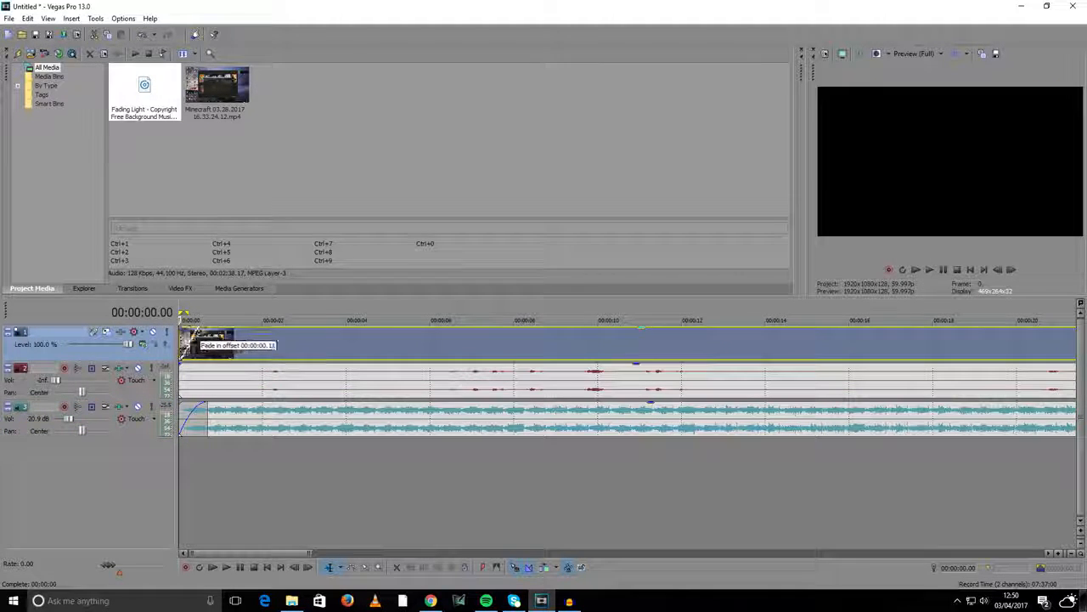
click(181, 460)
key(space)
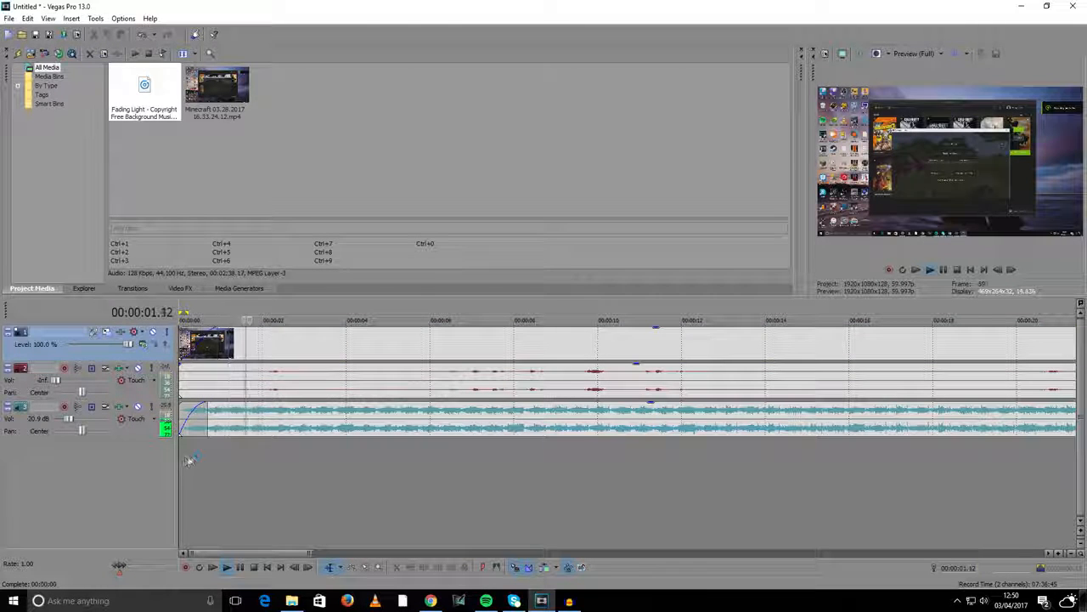
key(space)
Lengthen the gameplay video's fade-in to about 4.8 seconds and preview it from the start.
drag(226, 330, 379, 328)
click(184, 459)
key(space)
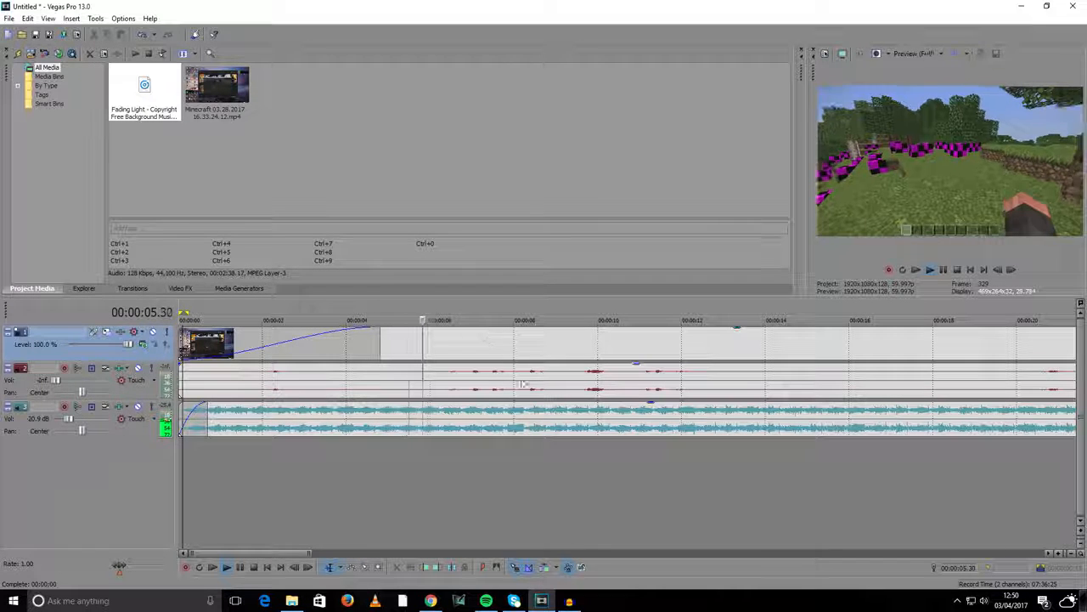
key(space)
Play a section near the end of the gameplay from 00:00:45.51.
scroll(408, 442, down, 5)
scroll(436, 428, up, 3)
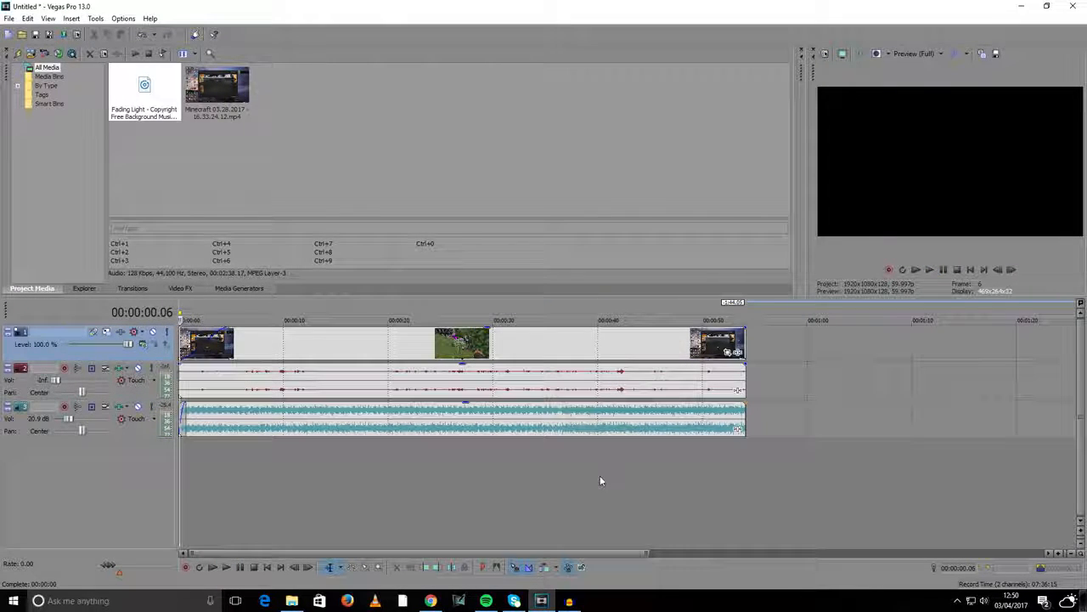
click(658, 455)
key(space)
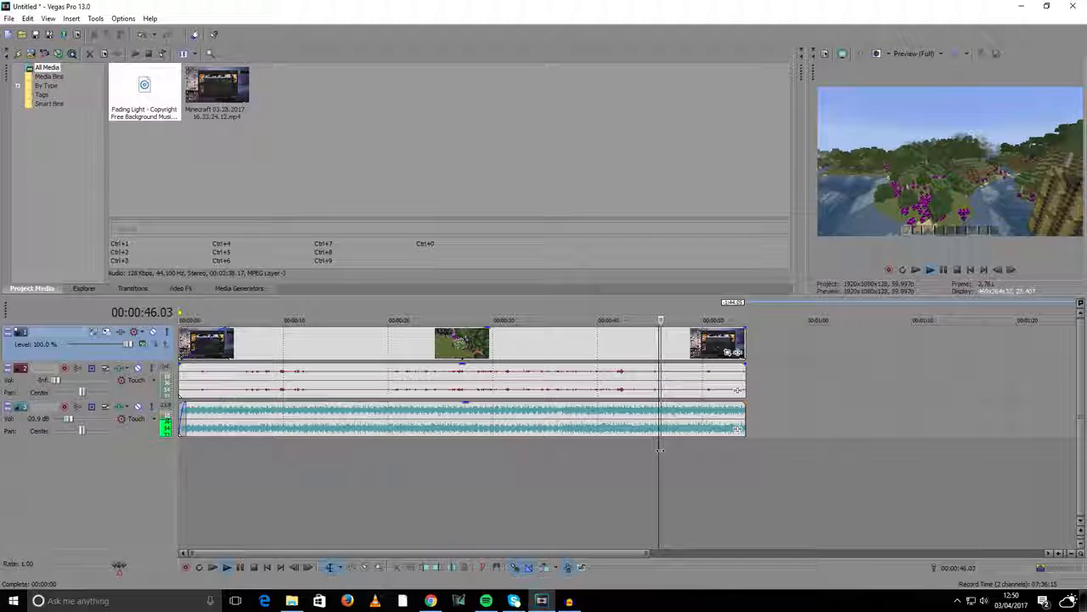
key(space)
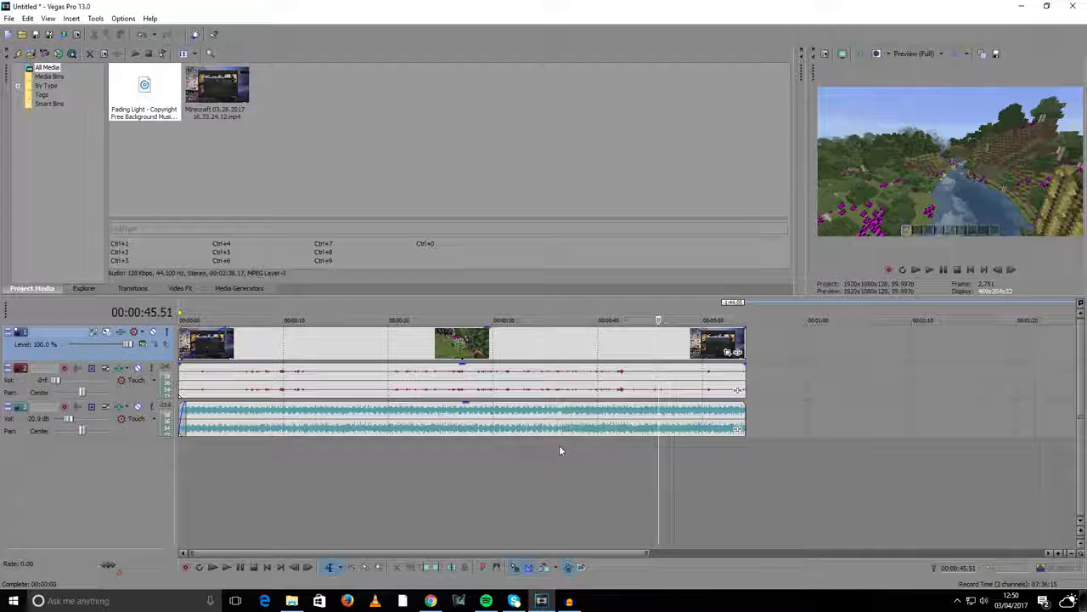
Set the gameplay video event's resample mode to Disable resample in its properties.
click(286, 349)
right_click(326, 349)
click(655, 498)
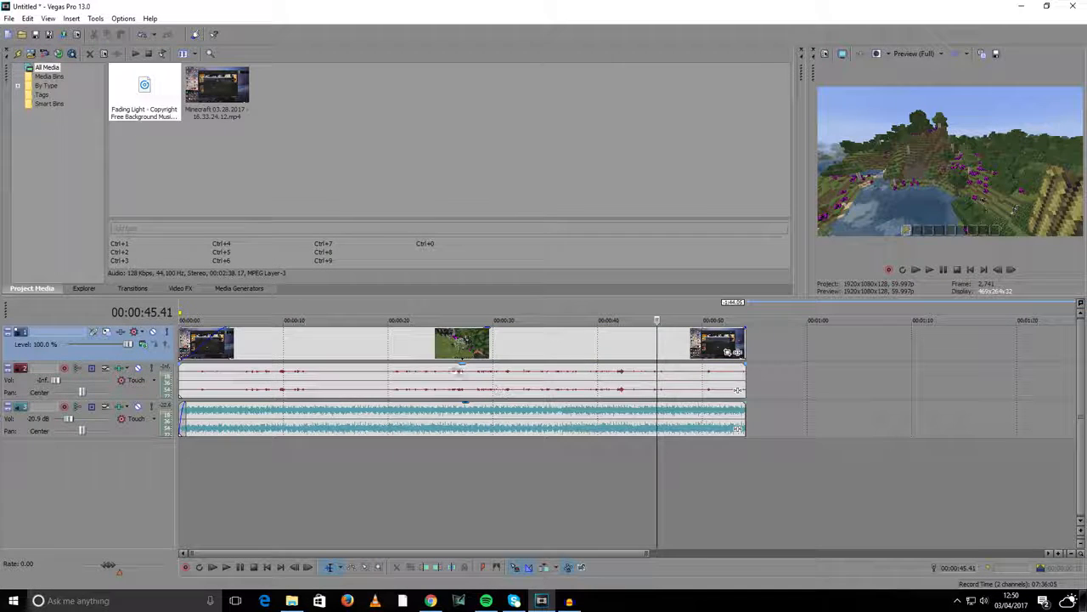
click(394, 342)
right_click(394, 341)
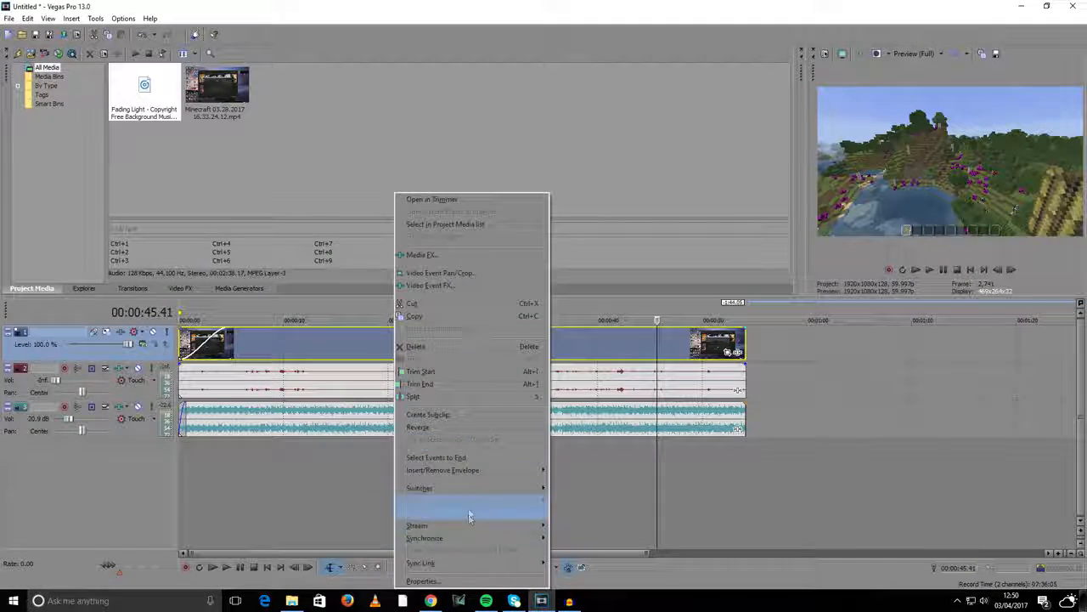
click(458, 579)
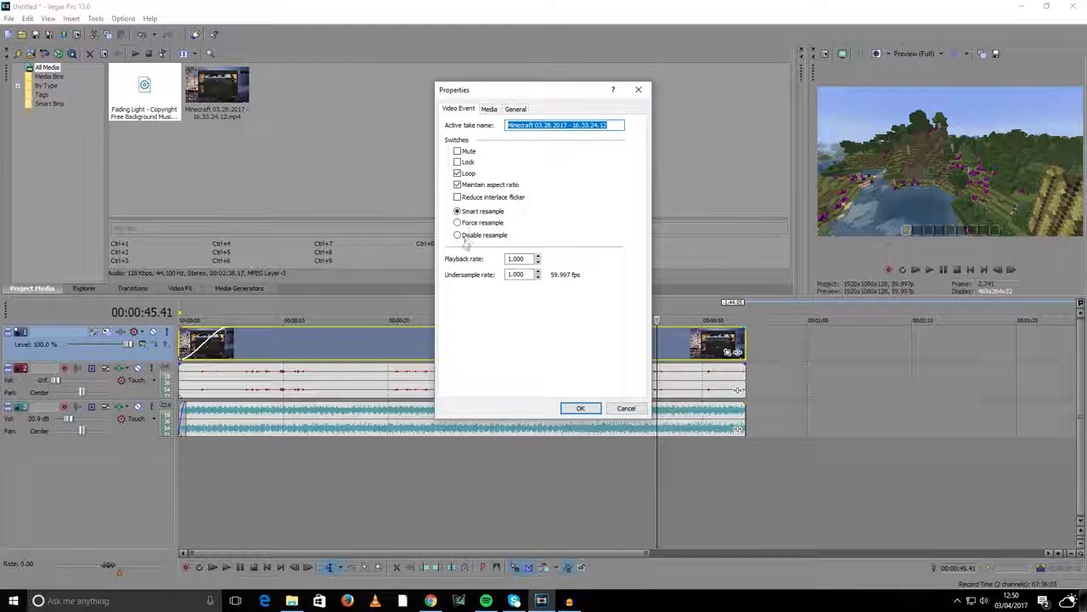
click(457, 236)
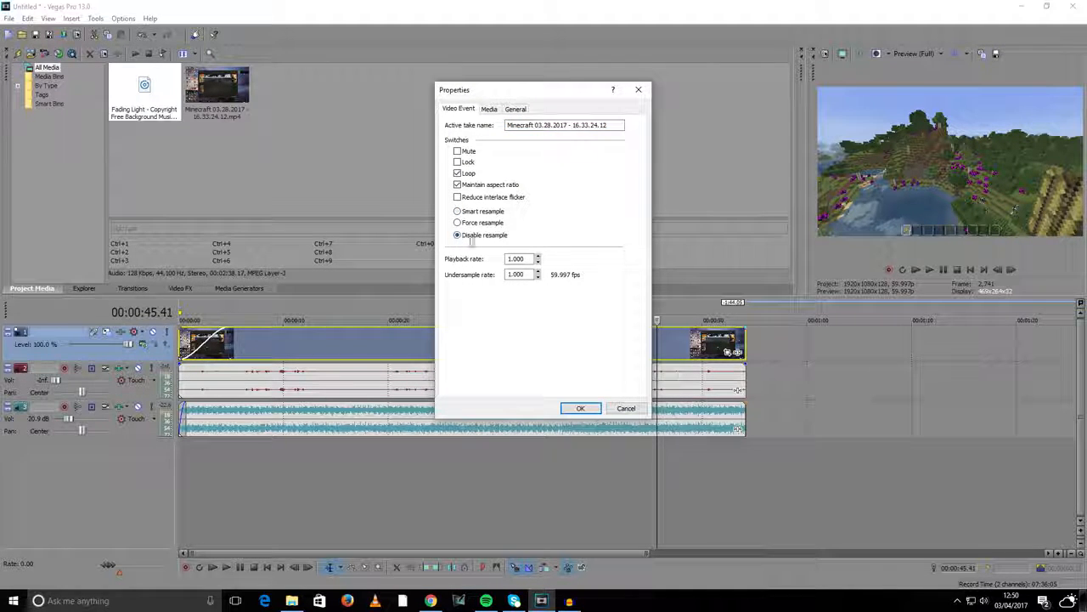
click(581, 408)
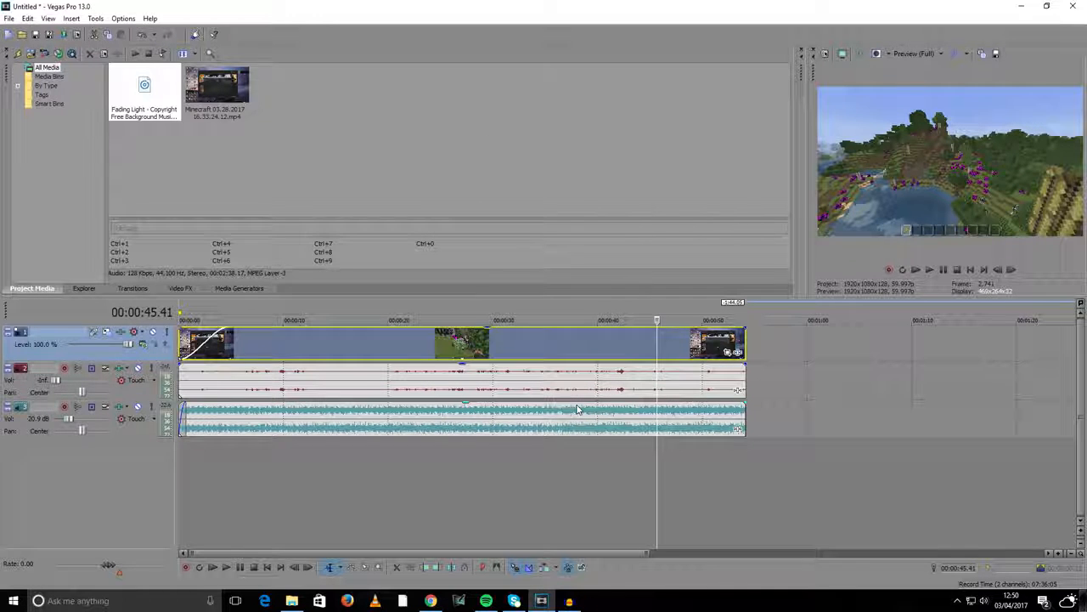
Check the resample setting in the gameplay video event's properties again.
right_click(513, 341)
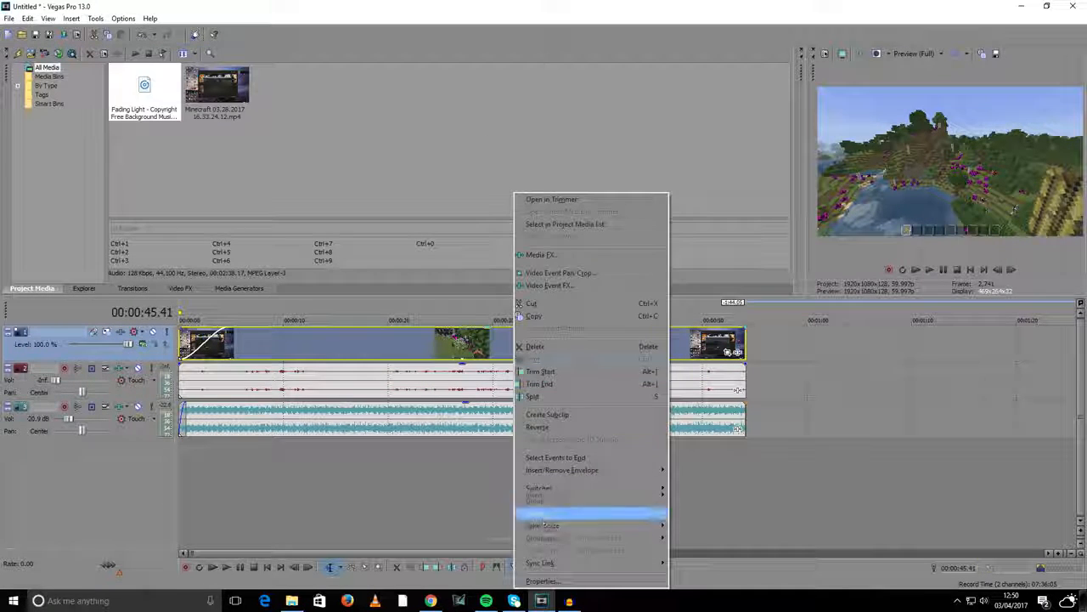
click(542, 582)
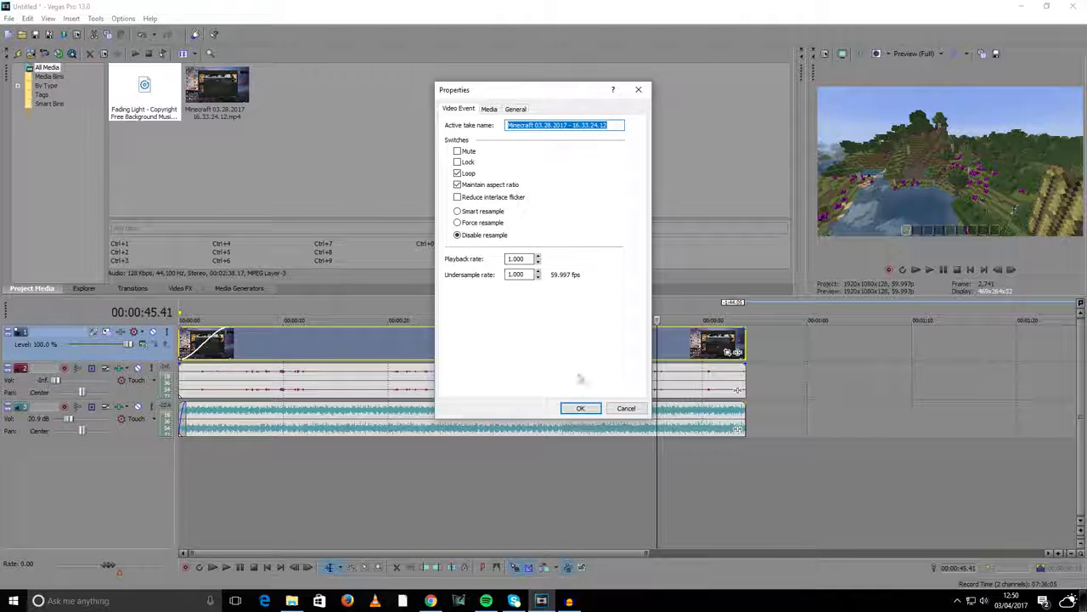
click(581, 408)
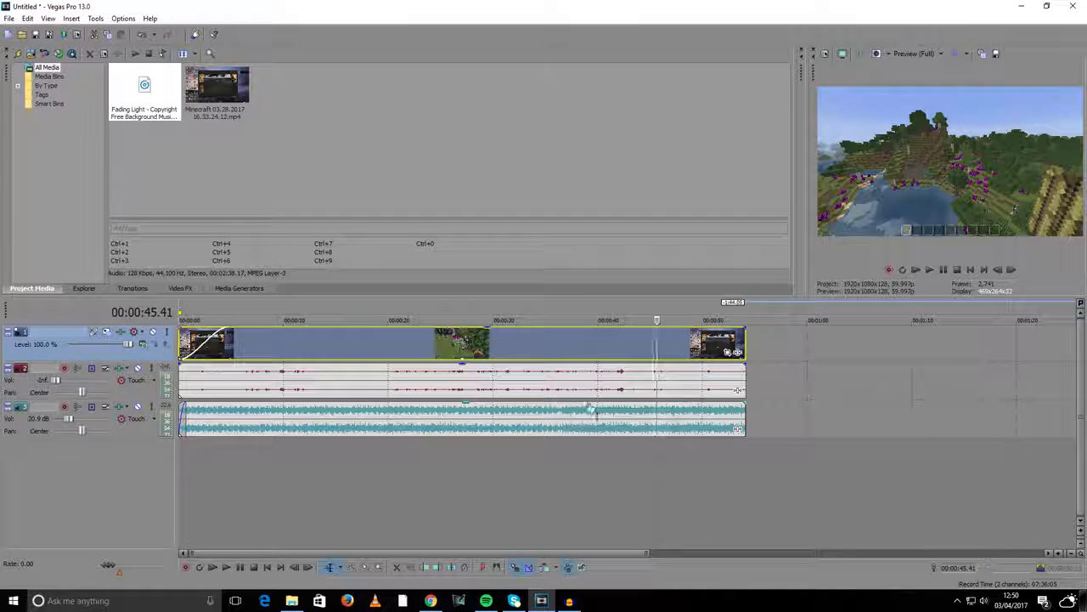
Review the project's video properties, including frame size, frame rate, pixel format and rendering quality.
click(304, 480)
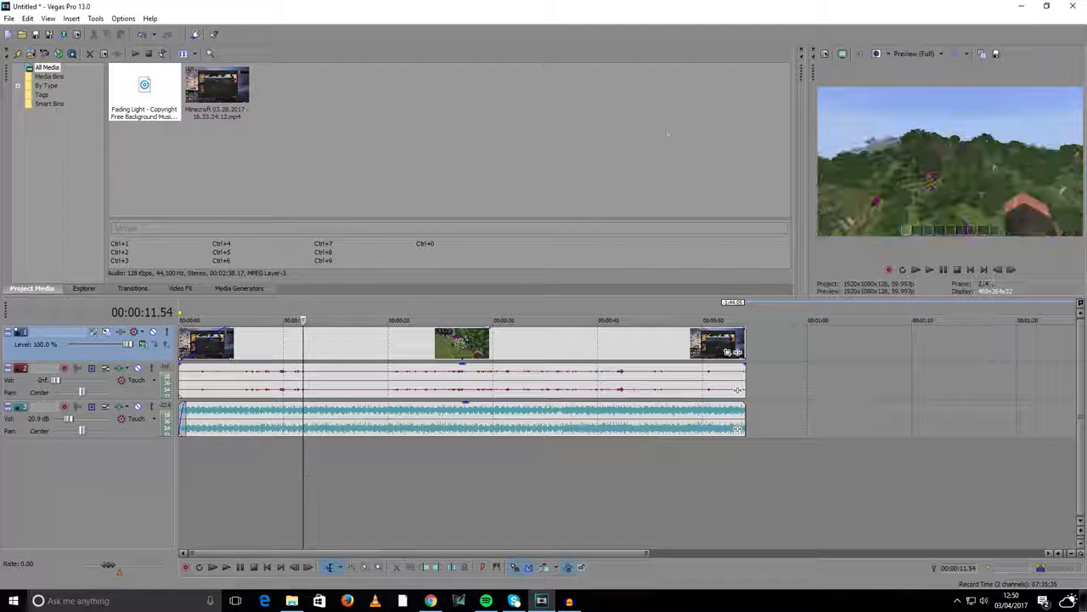
click(825, 53)
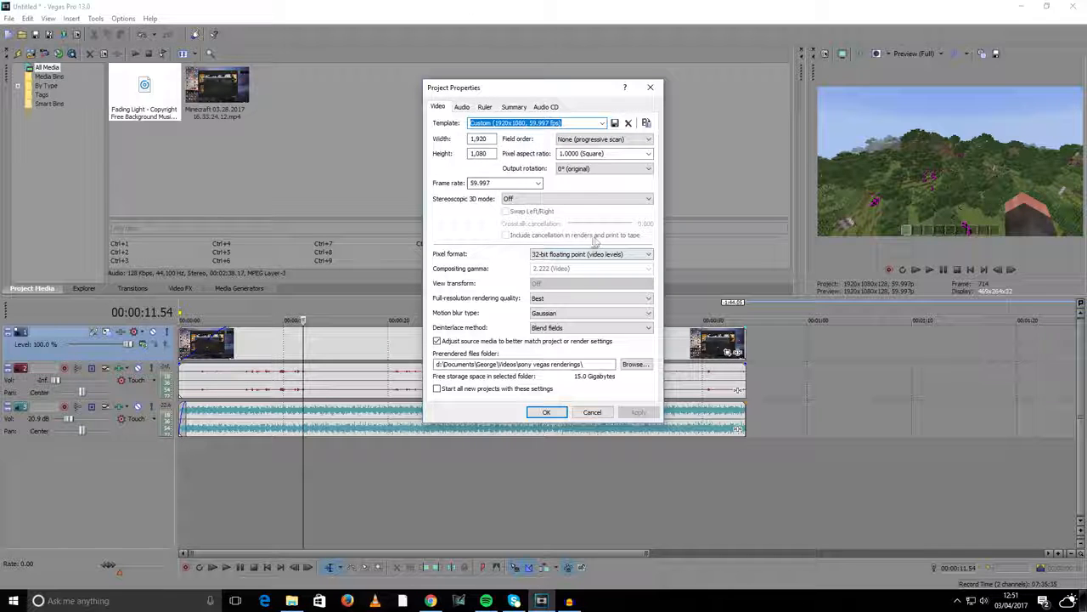
click(546, 412)
Play a short section of the project from 00:00:18.52, and return the playback cursor to 00:00:05.34.
click(377, 487)
key(space)
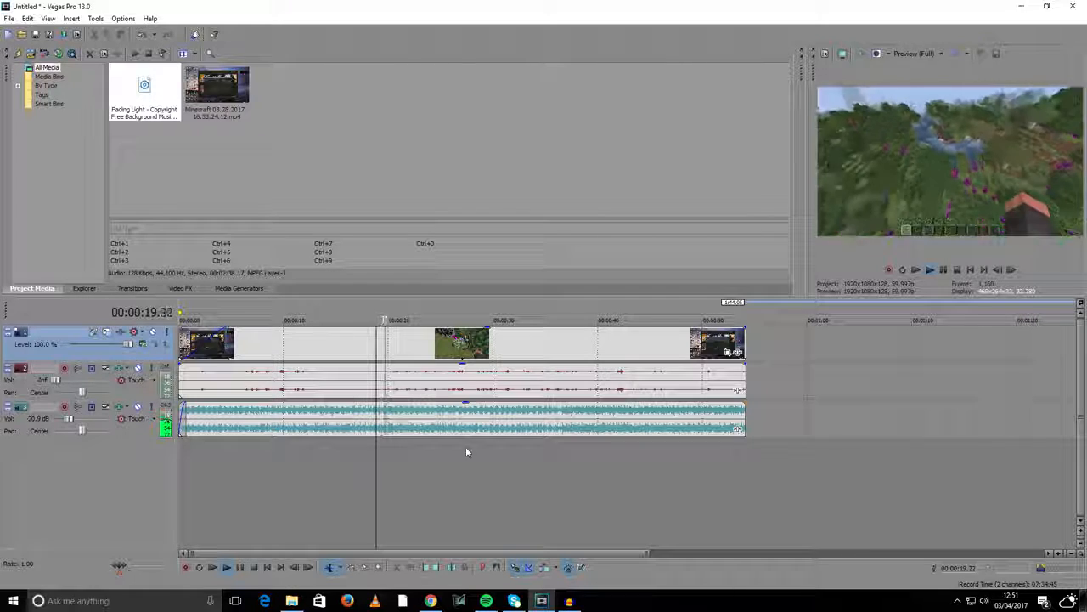
key(space)
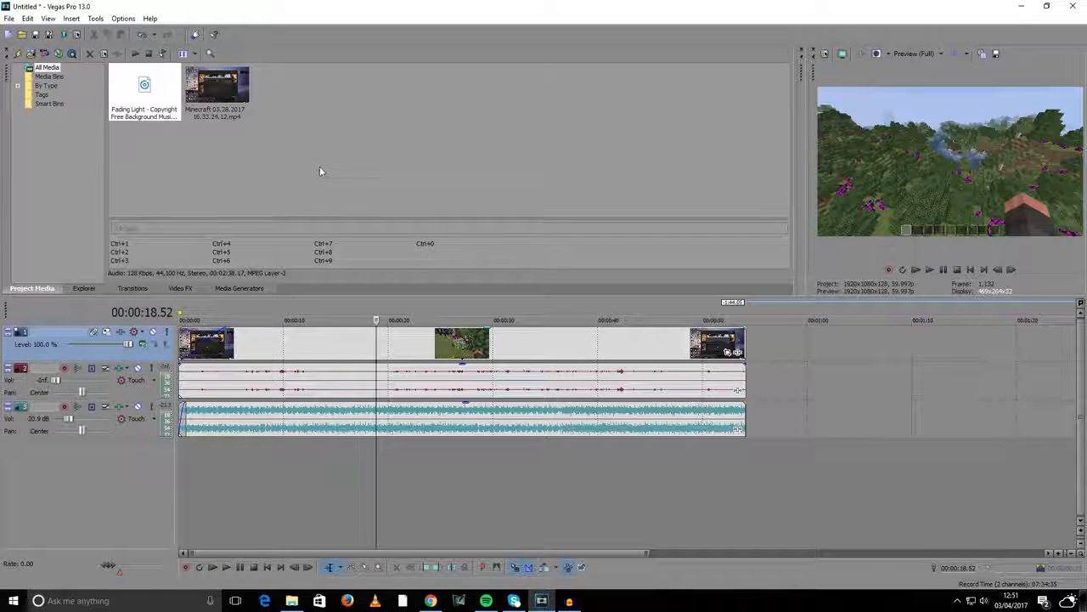
click(237, 466)
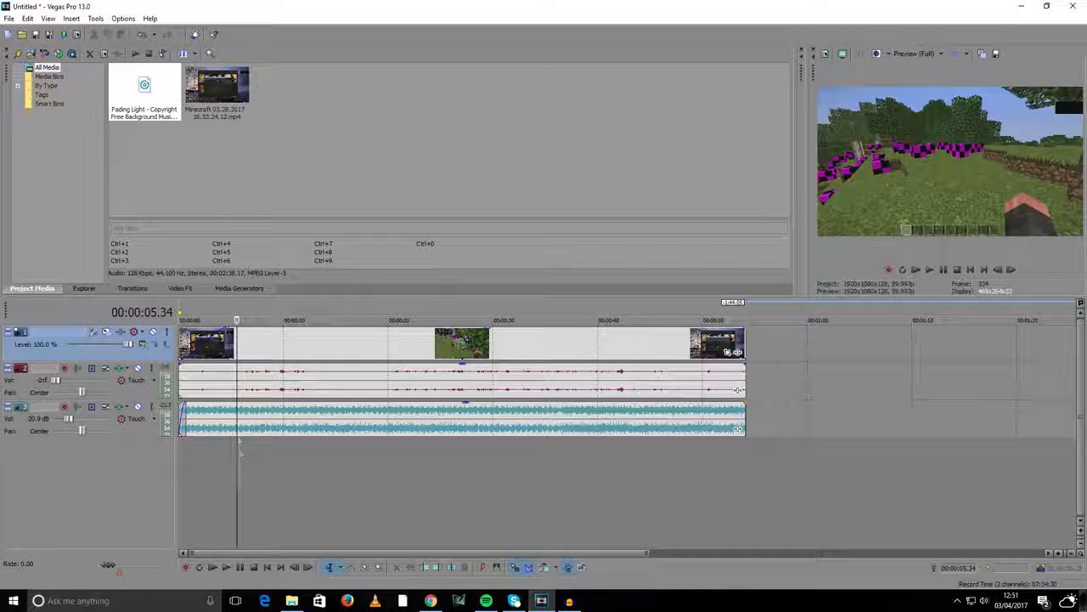
Start rendering the project to a file and name the output "sony vegas tutorial".
click(9, 19)
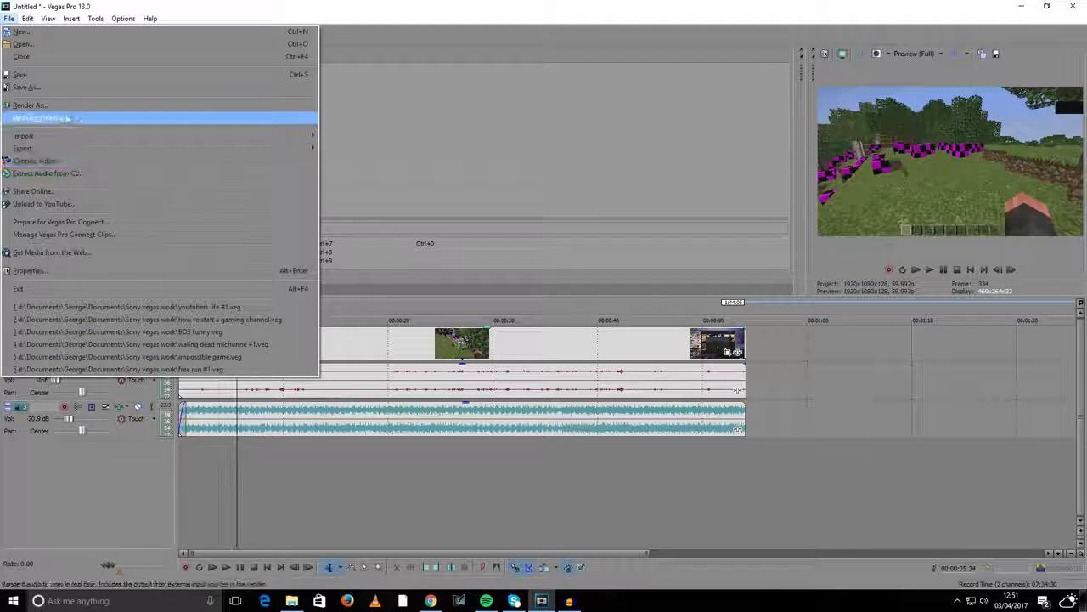
click(73, 104)
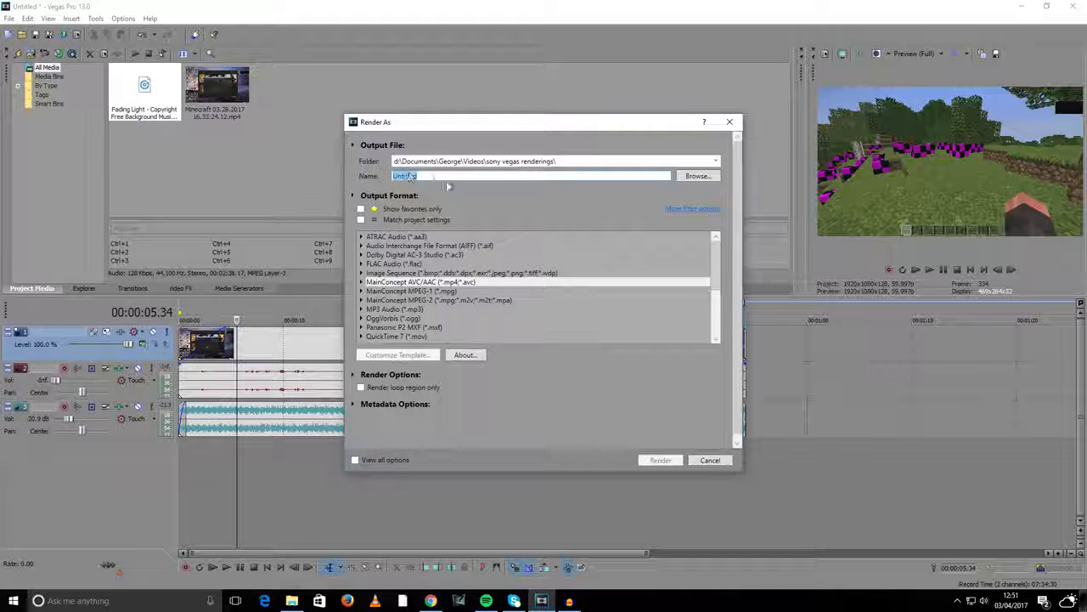
click(451, 175)
key(BackSpace)
key(BackSpace)
key(BackSpace)
key(BackSpace)
key(BackSpace)
key(BackSpace)
key(BackSpace)
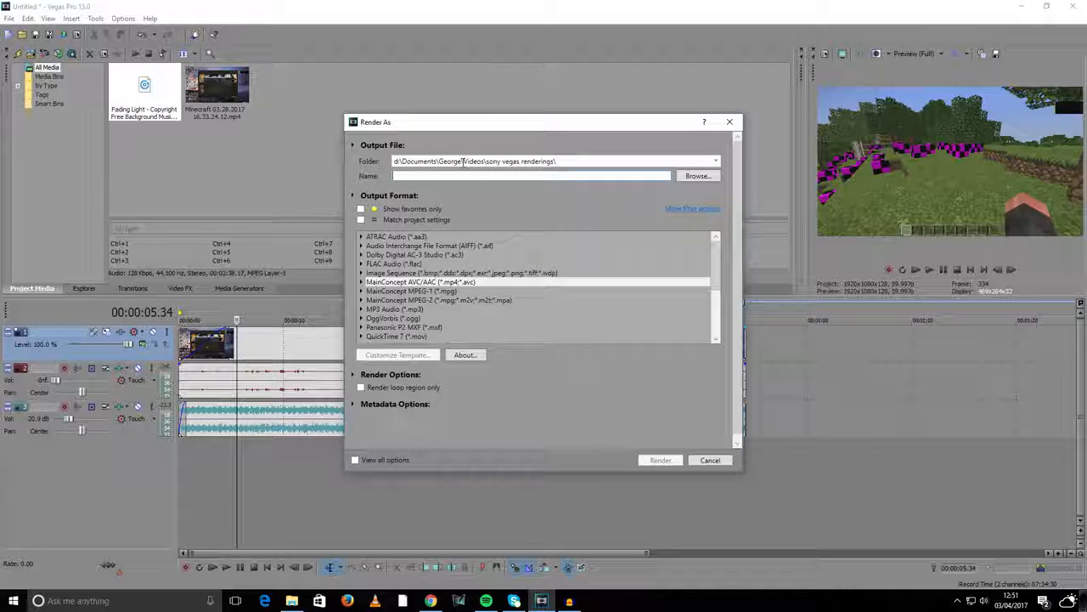
text(sony vegas)
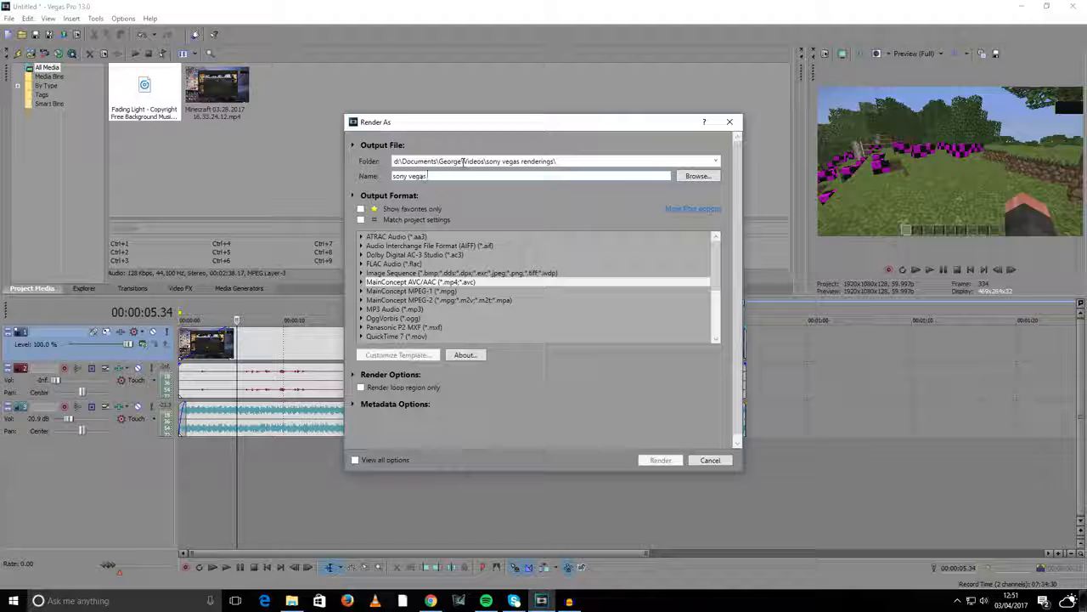
text( tutor)
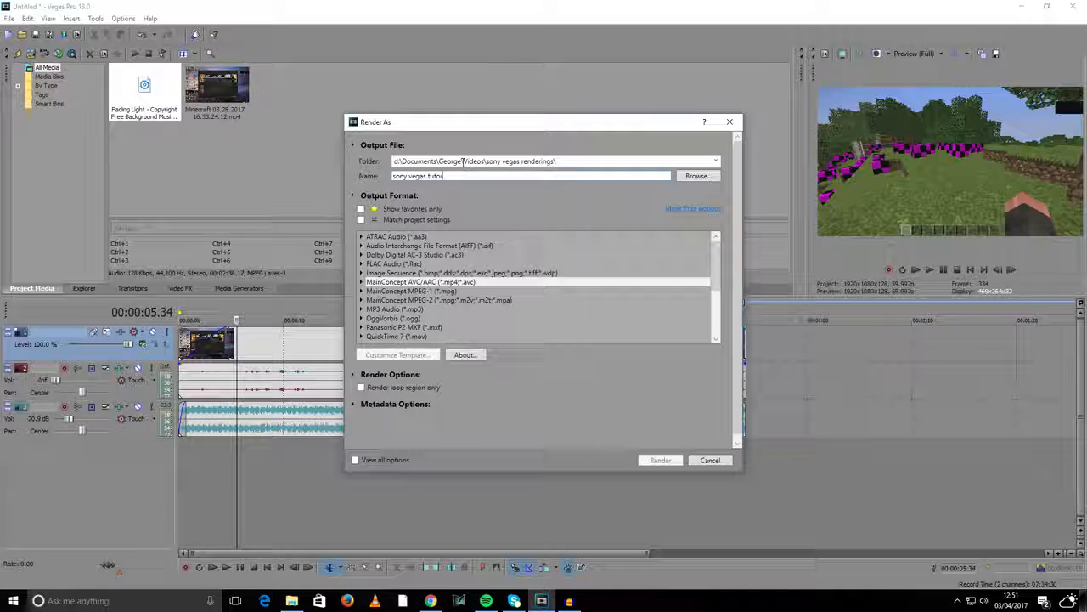
text(ial)
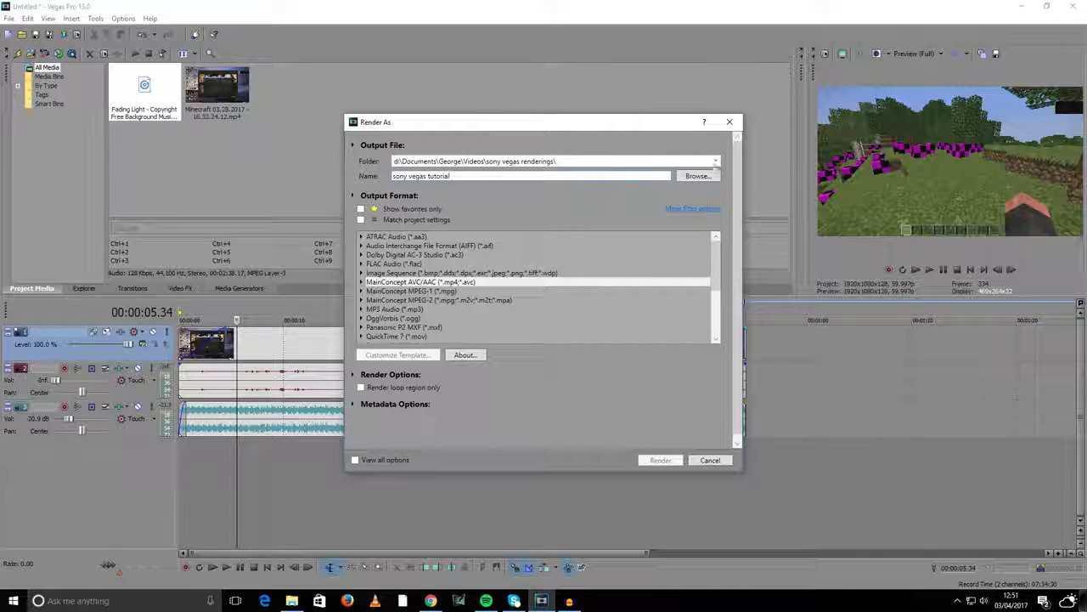
Check the available output folders for the render without changing the location, and dismiss the desktop notification.
click(715, 161)
click(569, 208)
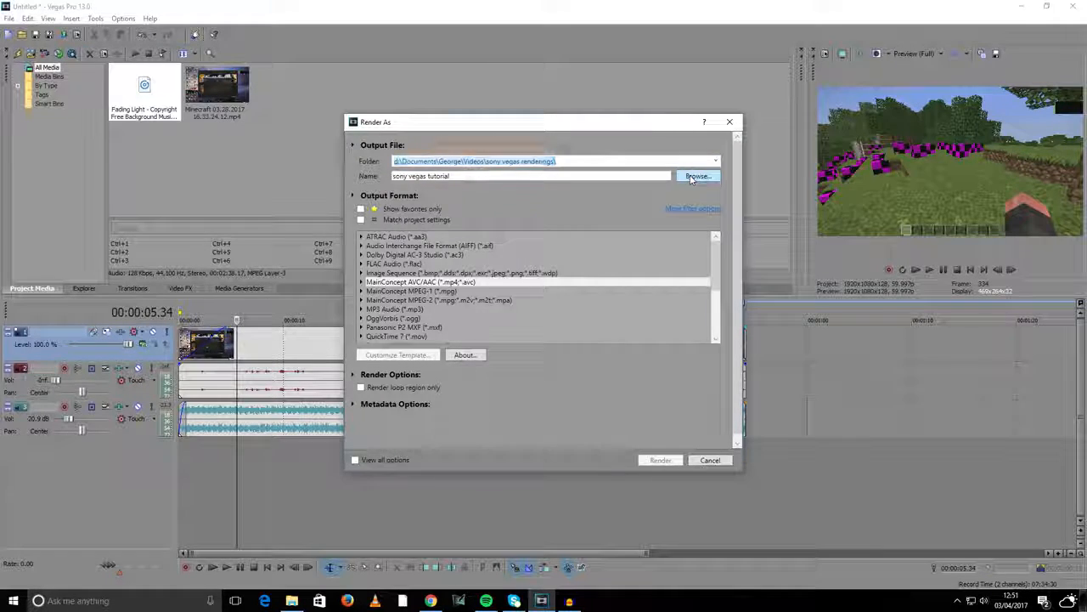
click(697, 176)
click(847, 420)
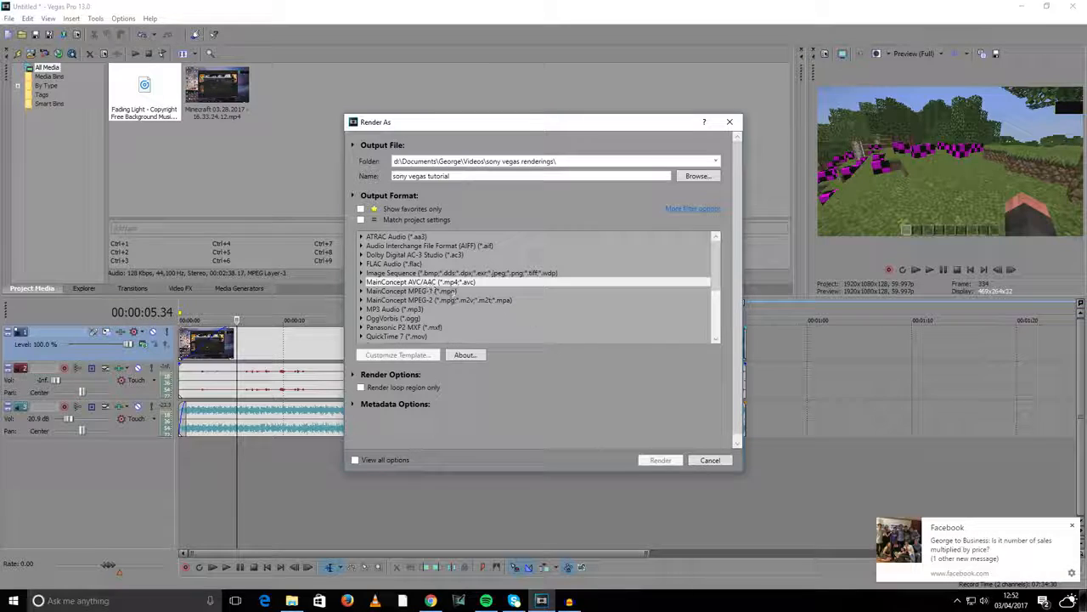
click(1072, 524)
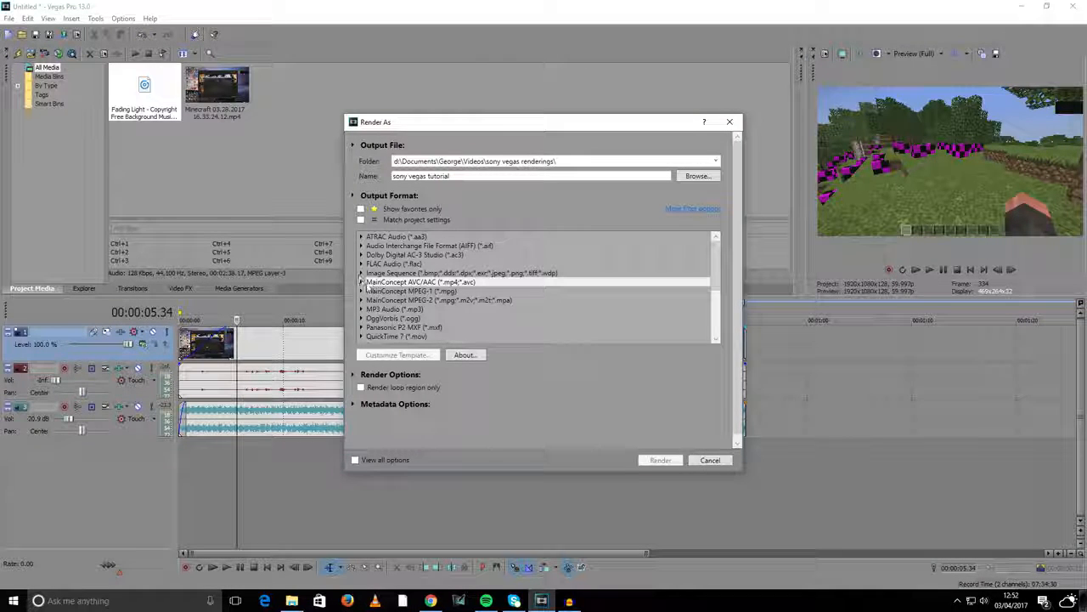
Select the Internet HD 1080p template under MainConcept AVC/AAC and review its custom settings.
click(361, 282)
scroll(445, 313, down, 2)
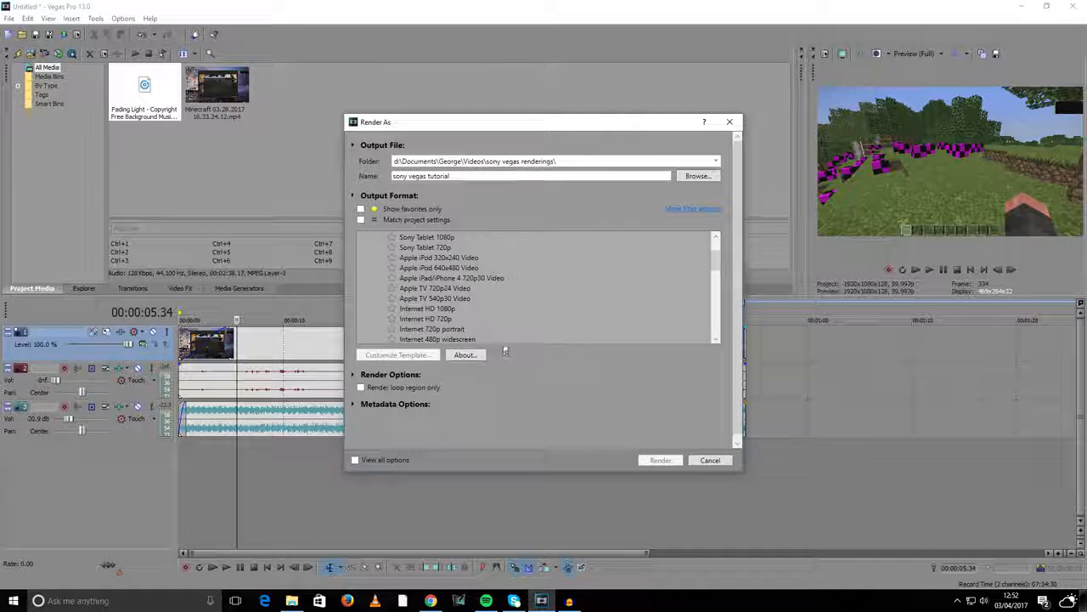
scroll(505, 328, down, 1)
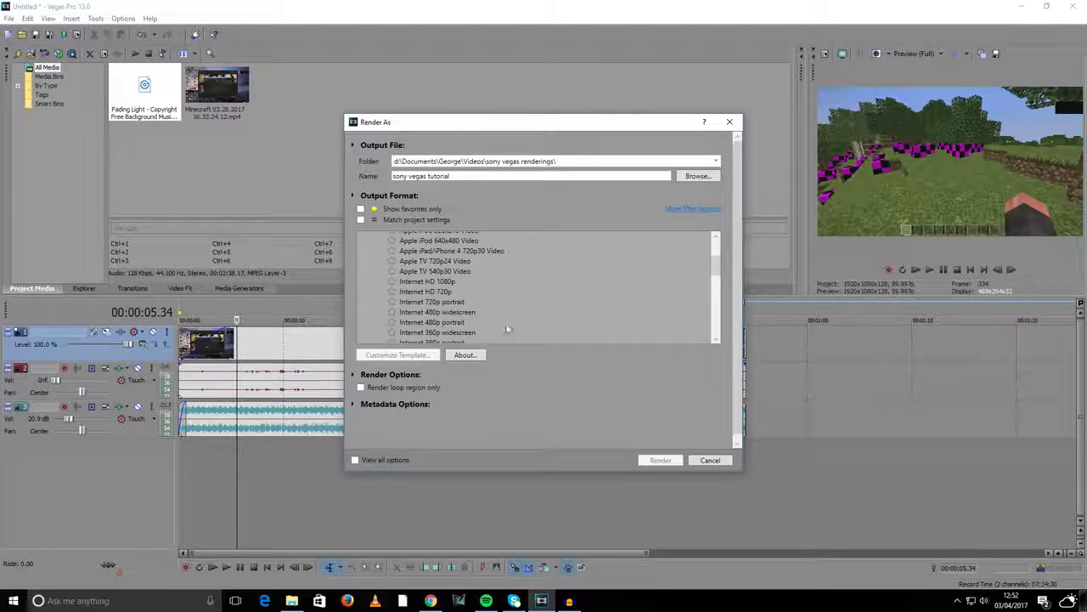
click(438, 282)
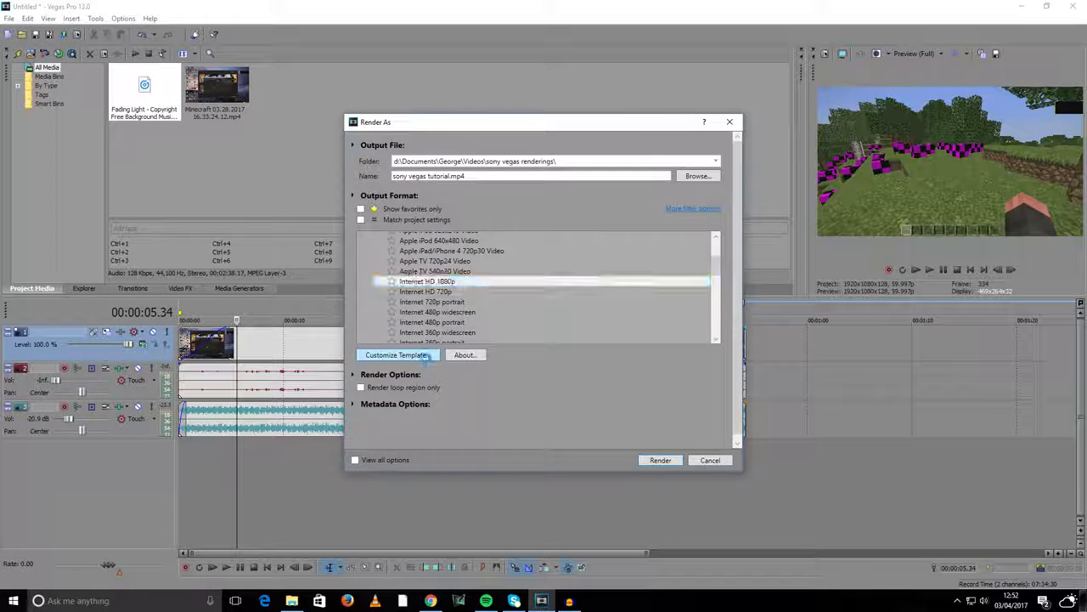
click(422, 355)
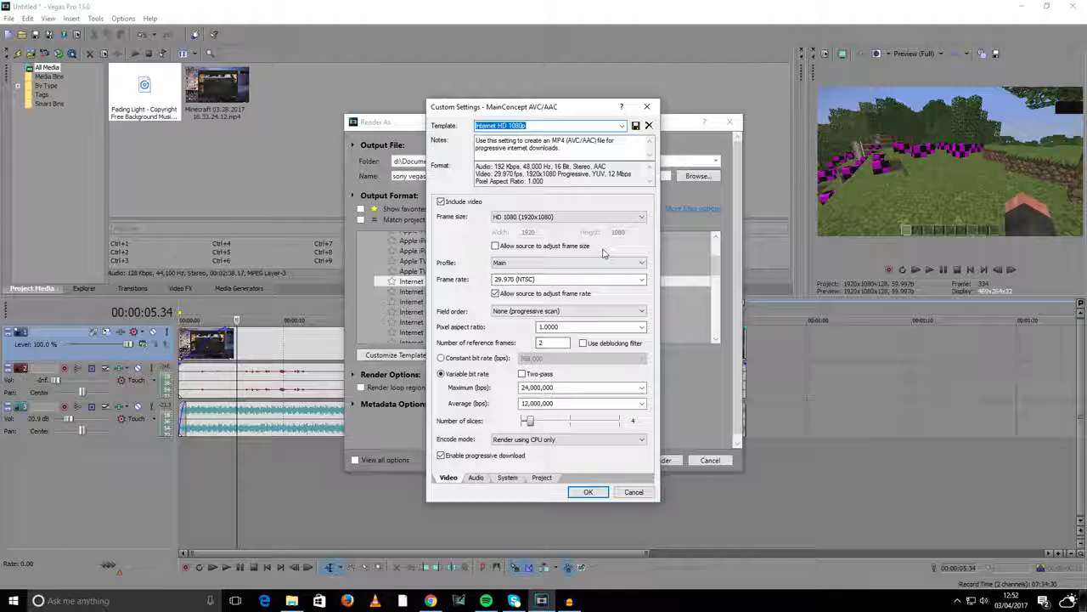
click(586, 493)
Choose the For YouTubeHD 1080 60 render template and set its custom frame rate to 59.940000.
scroll(486, 304, down, 5)
scroll(486, 303, down, 6)
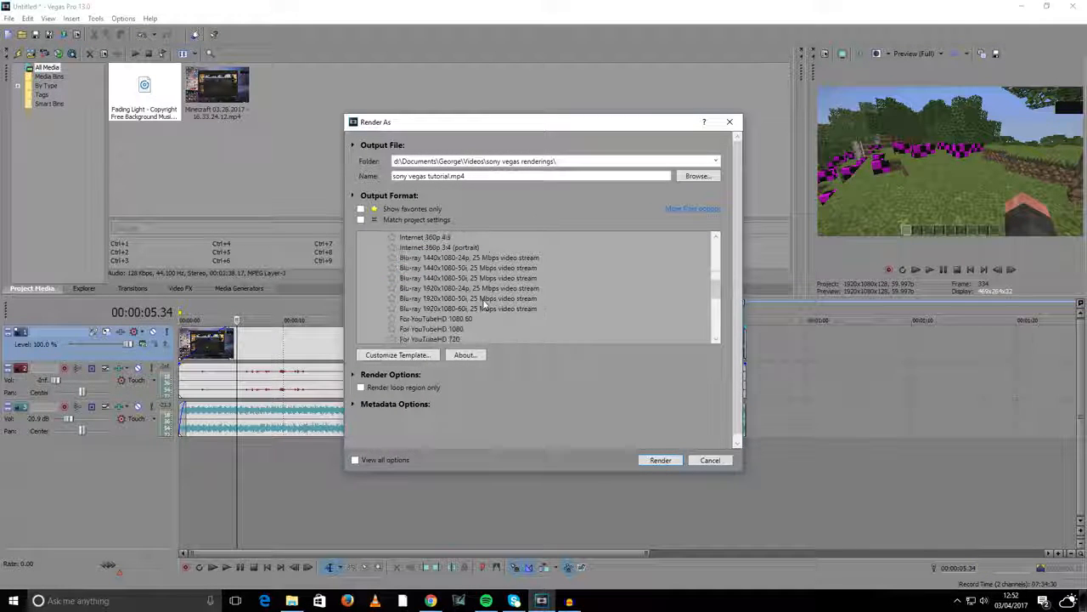
click(451, 266)
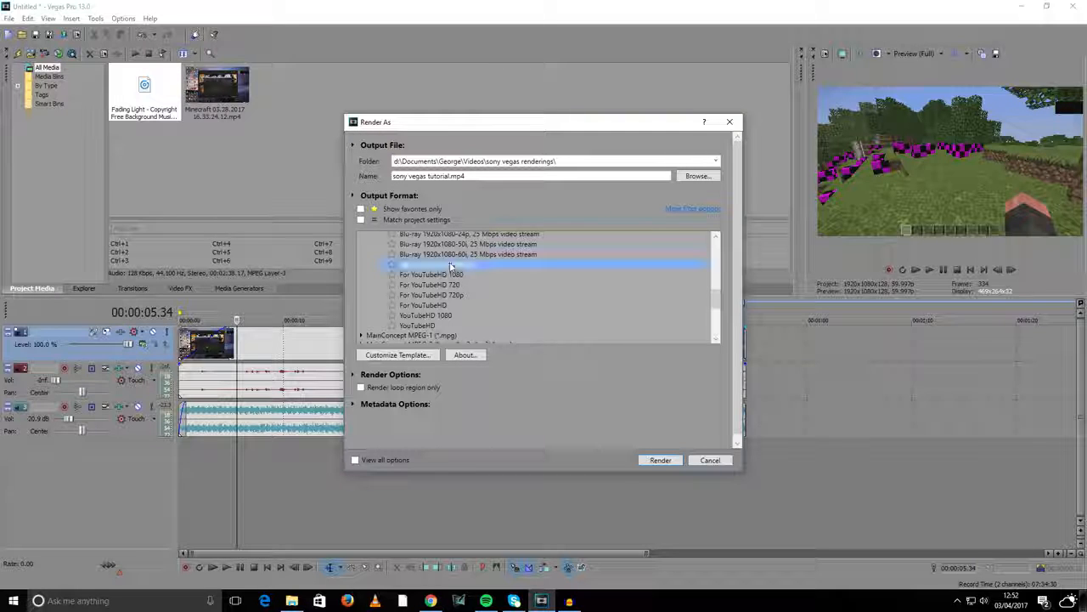
click(397, 355)
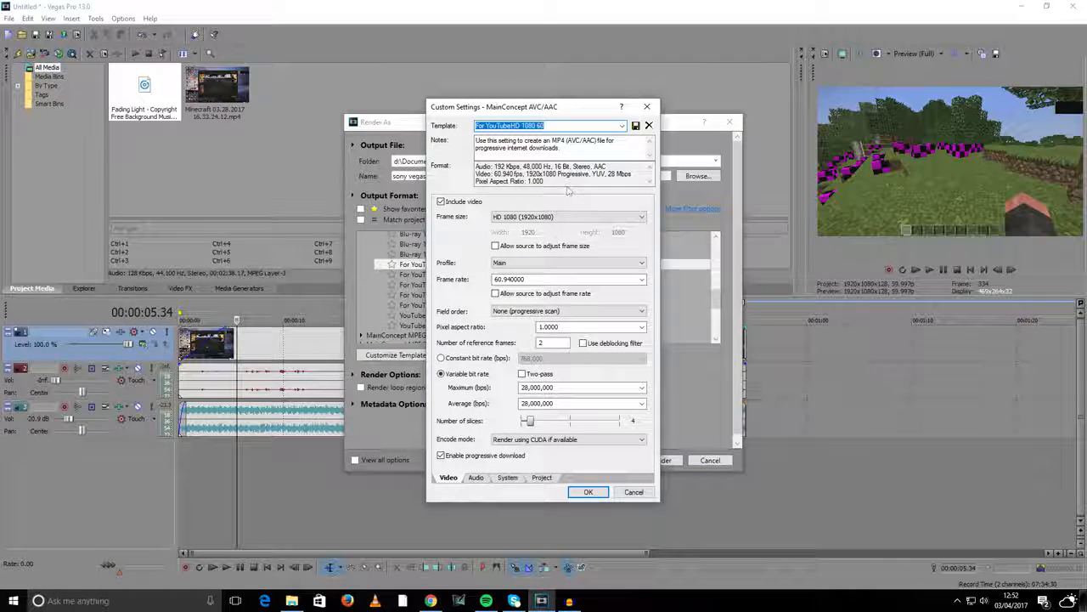
click(642, 279)
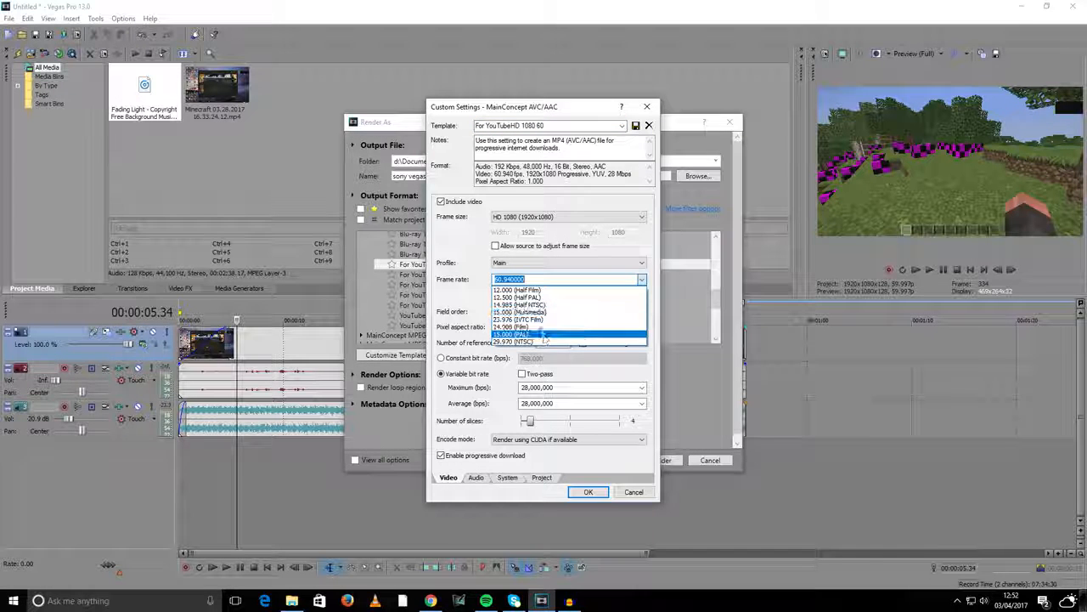
click(503, 279)
click(501, 279)
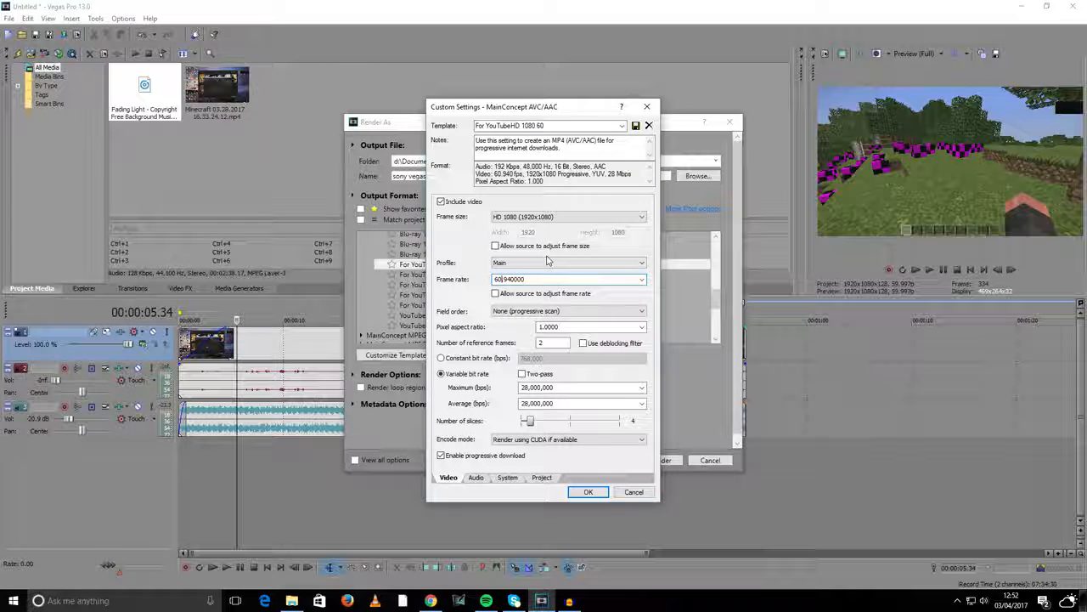
text(59)
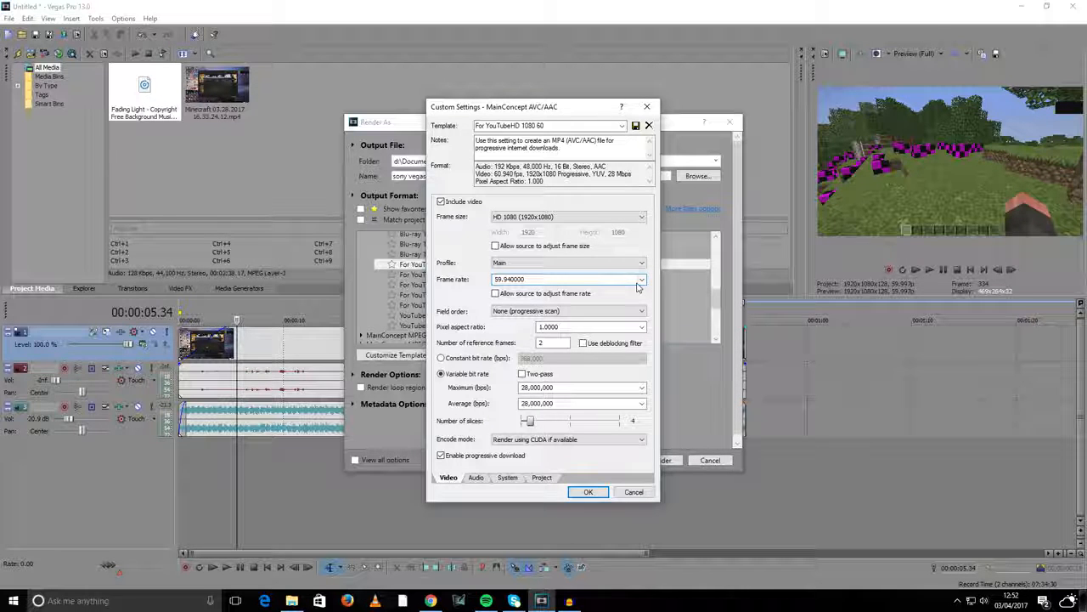
Try the HD 720 (1280x720) frame size, return it to HD 1080 (1920x1080), and accept the custom settings.
click(642, 217)
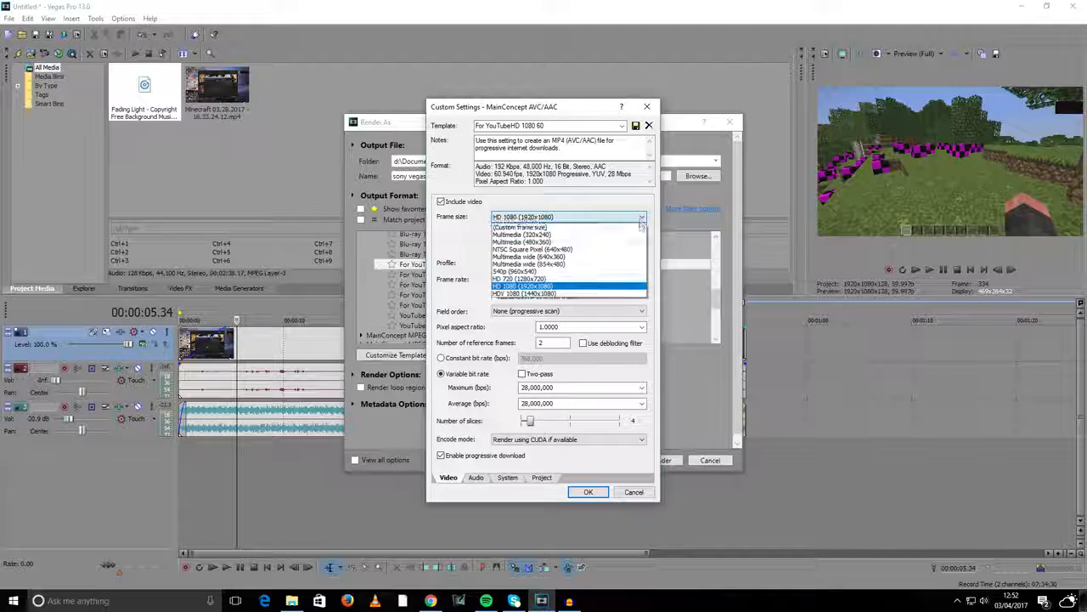
click(567, 278)
click(642, 218)
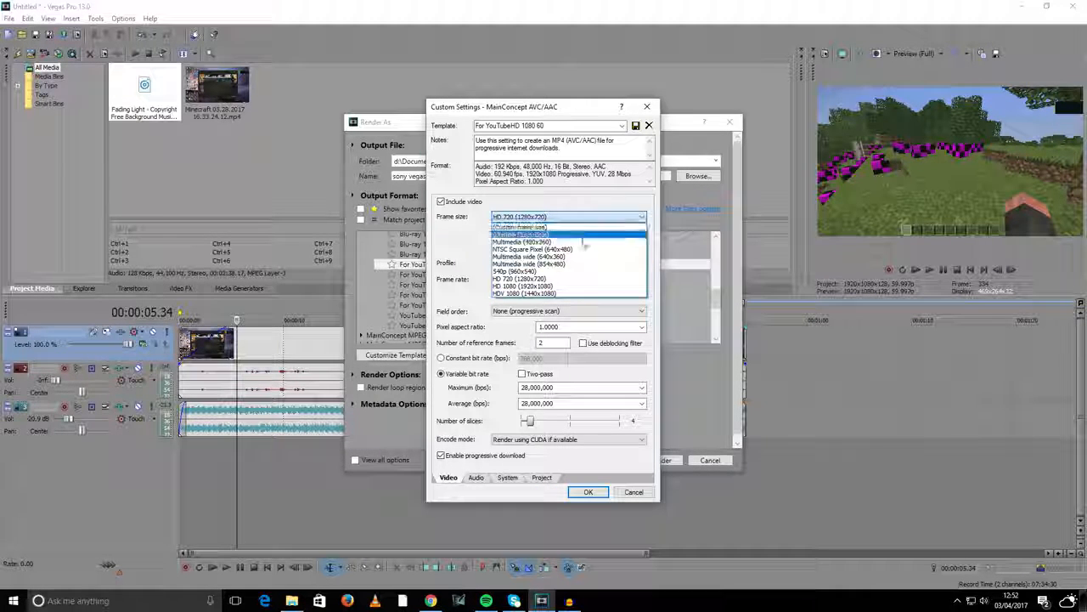
click(543, 286)
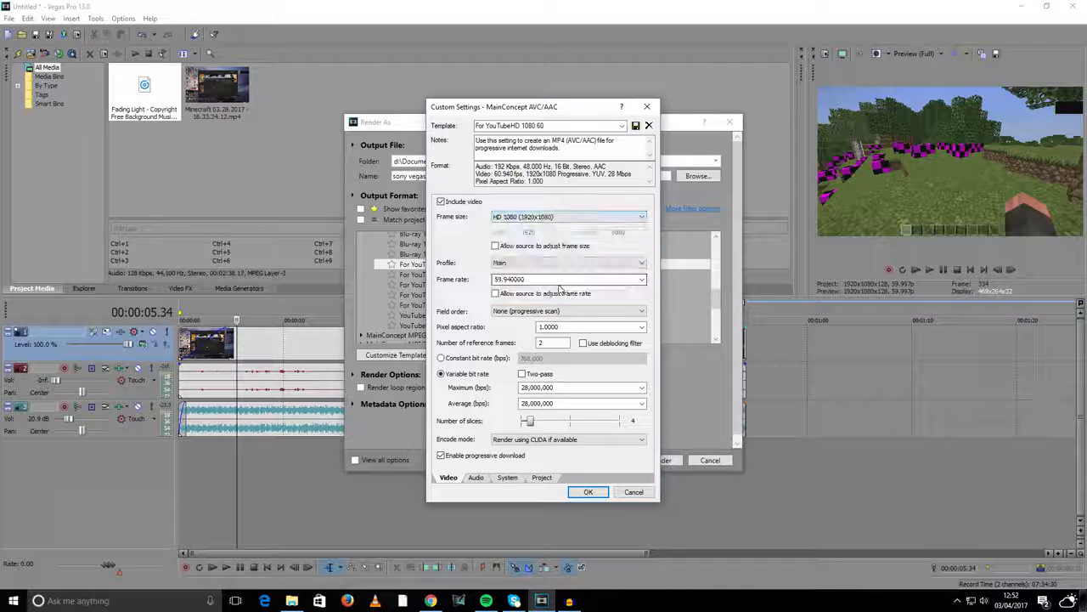
click(588, 492)
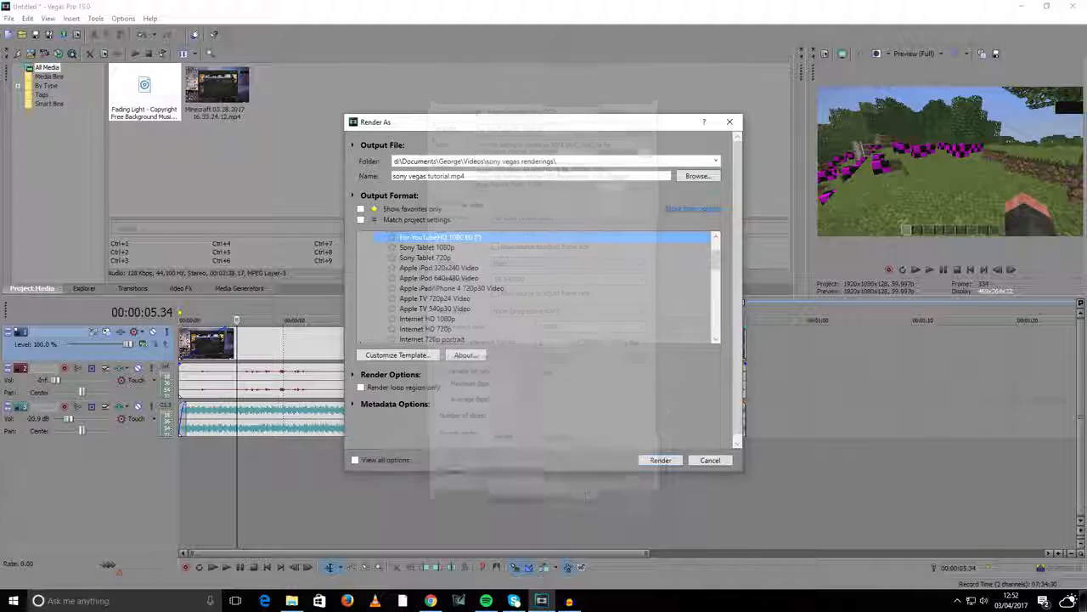
Save the customized settings in the For YouTubeHD 1080 60 template and start rendering the video.
click(396, 354)
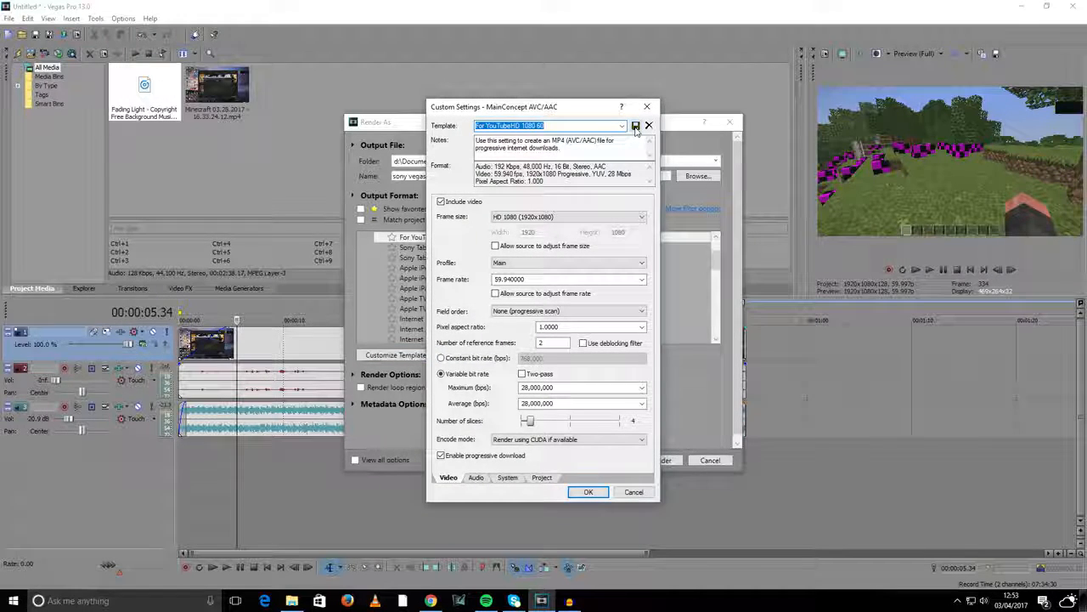
click(588, 492)
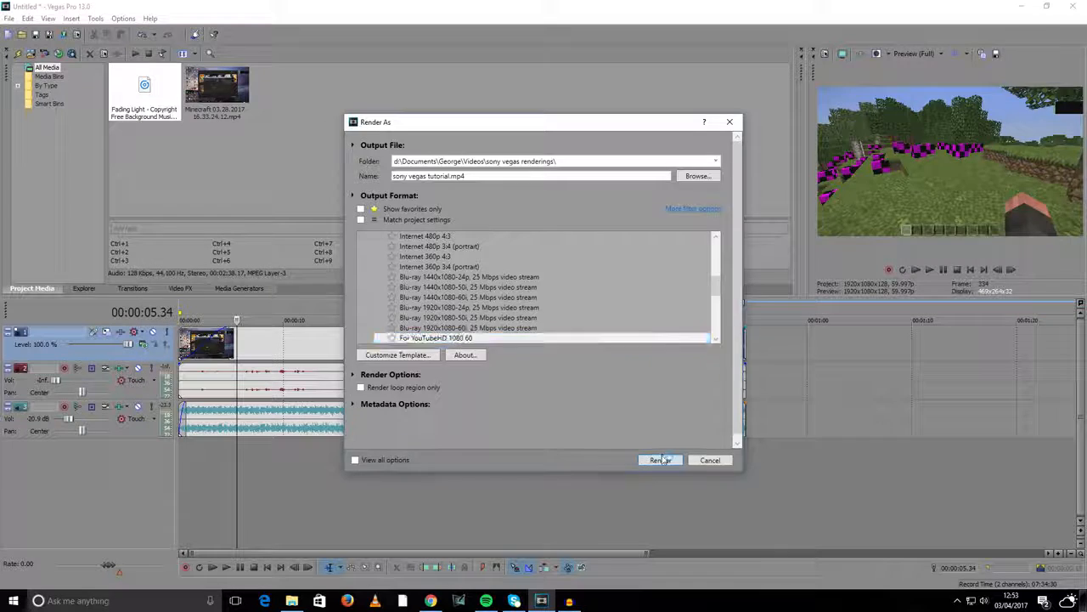
click(660, 460)
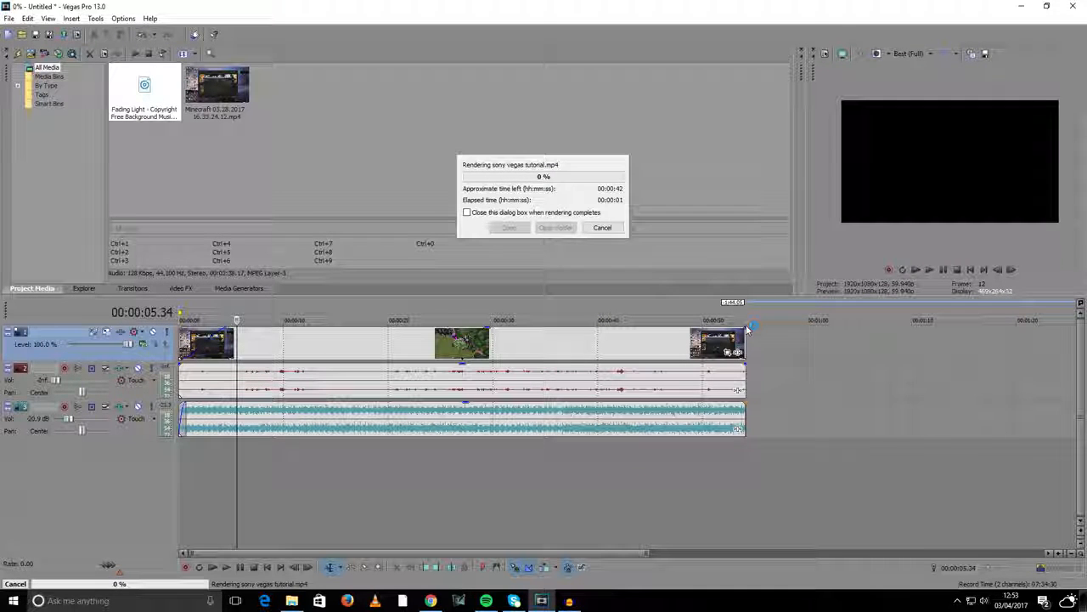